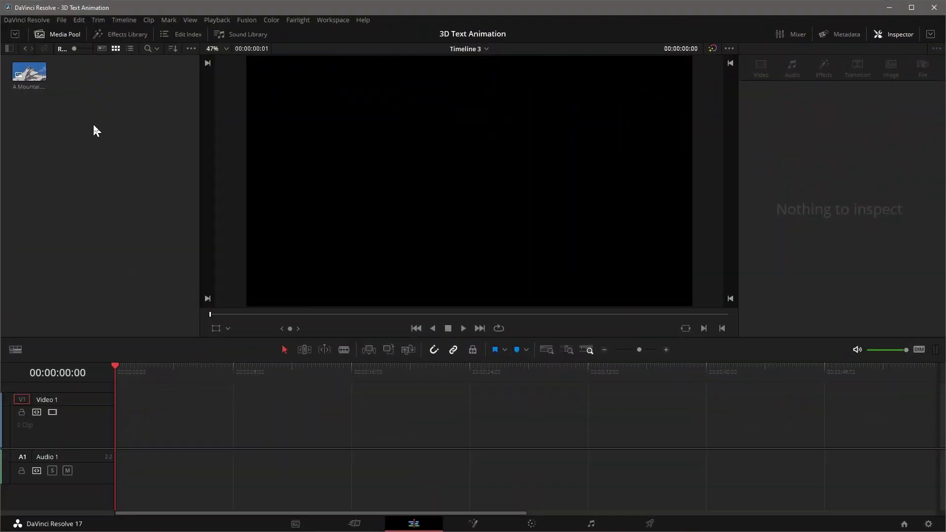
# Step: Create a new Fusion Composition clip in the Media Pool and open it in the Fusion page
pyautogui.rightClick(94, 126)
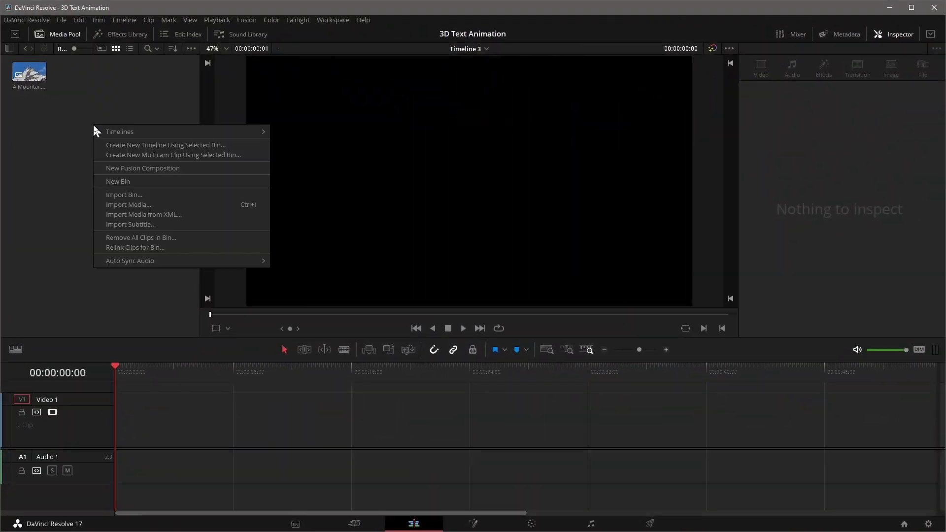
pyautogui.click(126, 168)
pyautogui.click(485, 295)
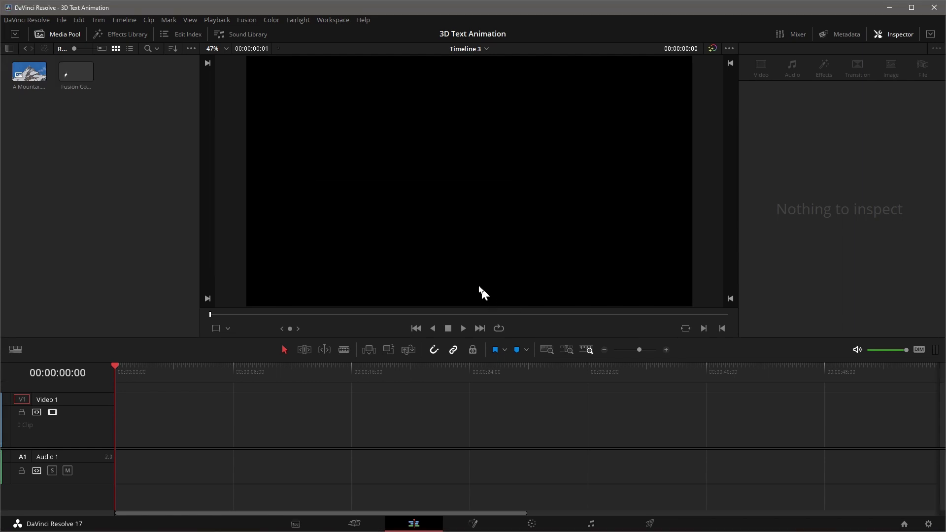
pyautogui.rightClick(72, 70)
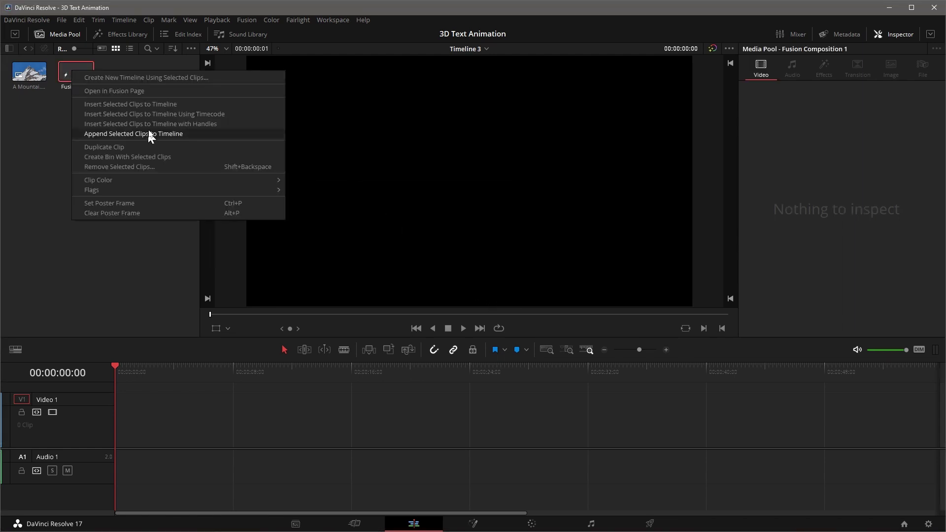
pyautogui.click(140, 92)
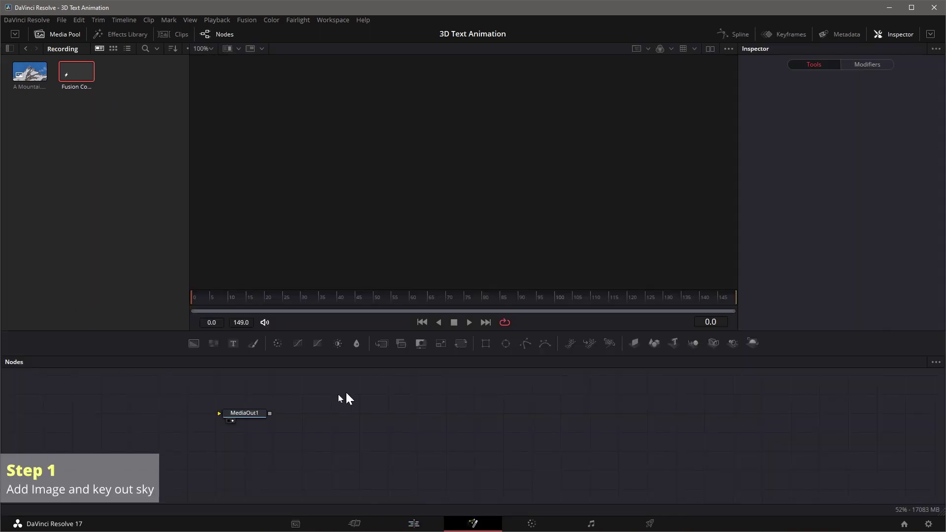
# Step: Add the mountain image as MediaIn1 and insert a Delta Keyer before MediaOut1
pyautogui.moveTo(29, 73); pyautogui.dragTo(236, 422)
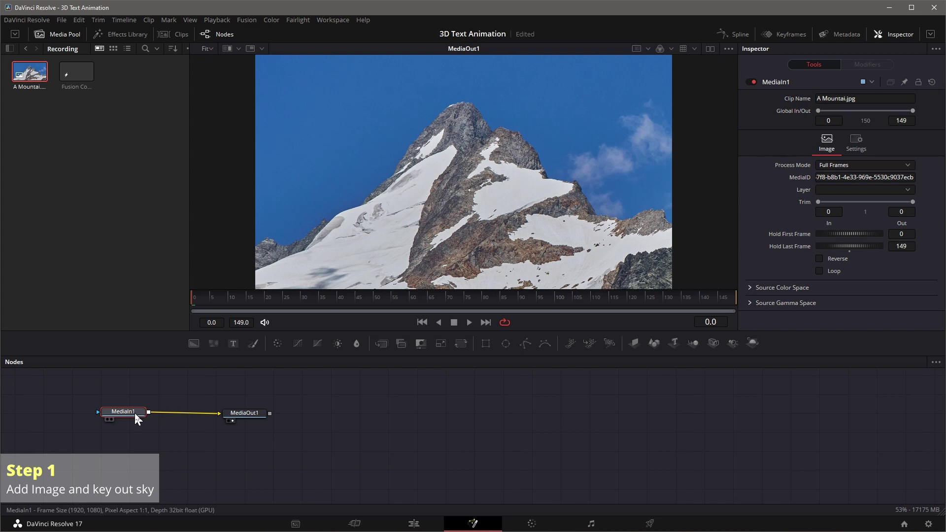
pyautogui.hotkey('shift', 'space')
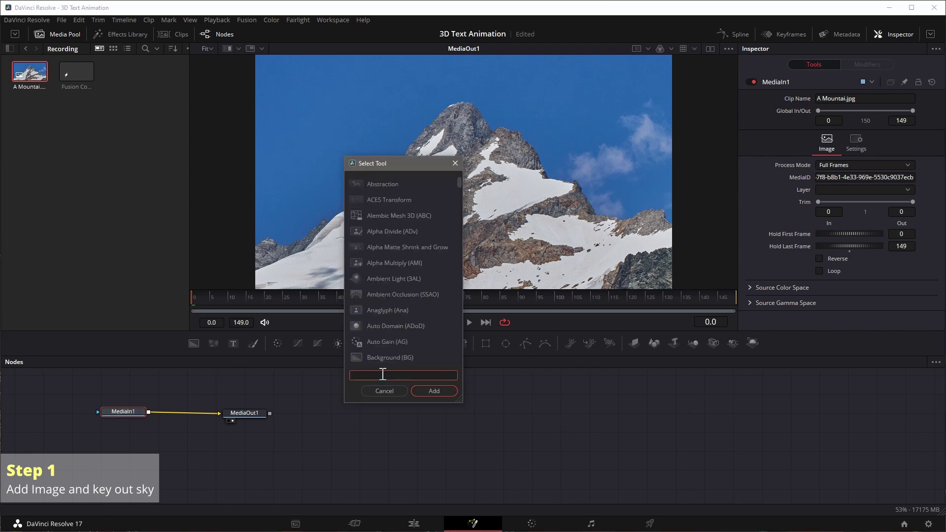
pyautogui.write('key')
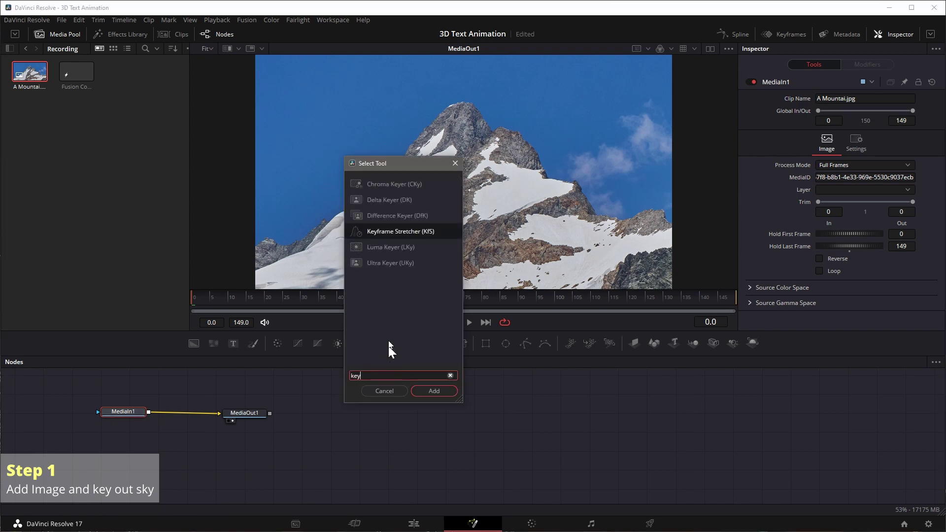
pyautogui.click(379, 199)
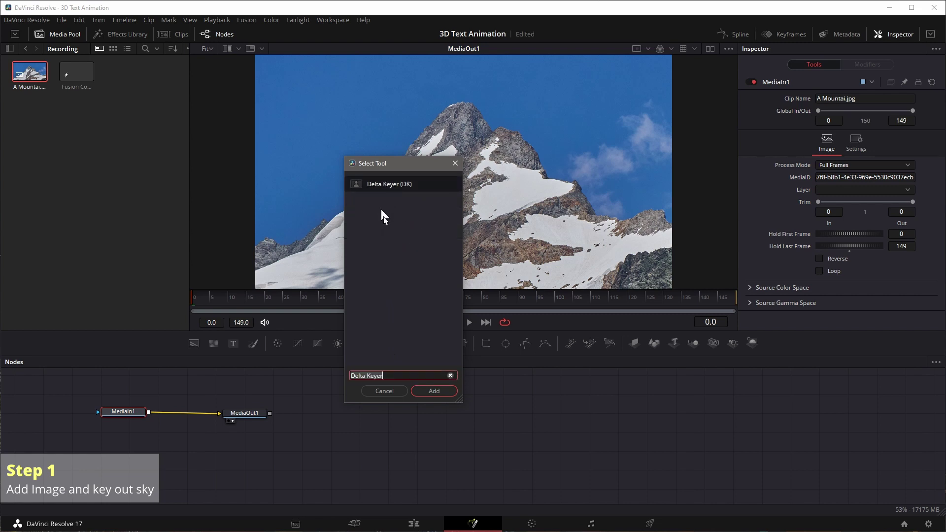
pyautogui.click(439, 394)
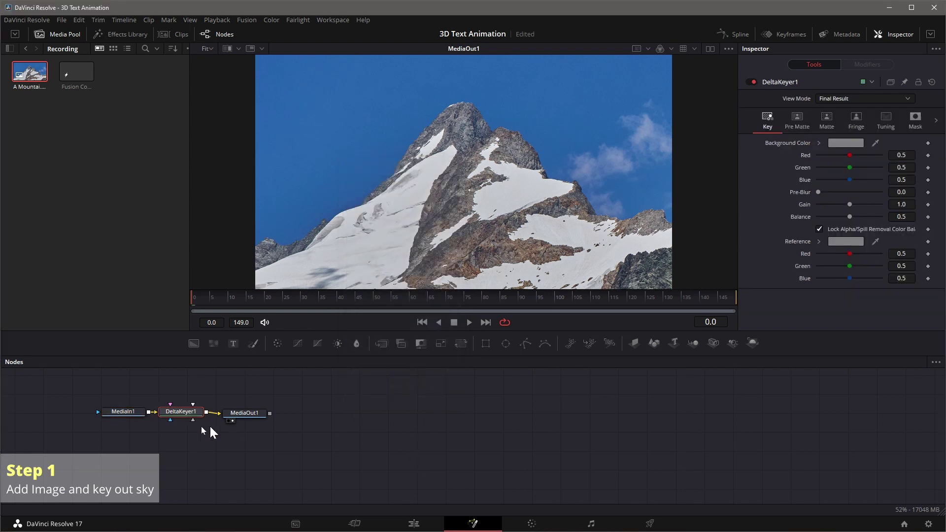
# Step: Space out the nodes and sample the sky and clouds as DeltaKeyer1's background colour
pyautogui.moveTo(247, 418); pyautogui.dragTo(335, 421)
pyautogui.click(306, 412)
pyautogui.moveTo(187, 417); pyautogui.dragTo(222, 419)
pyautogui.click(221, 418)
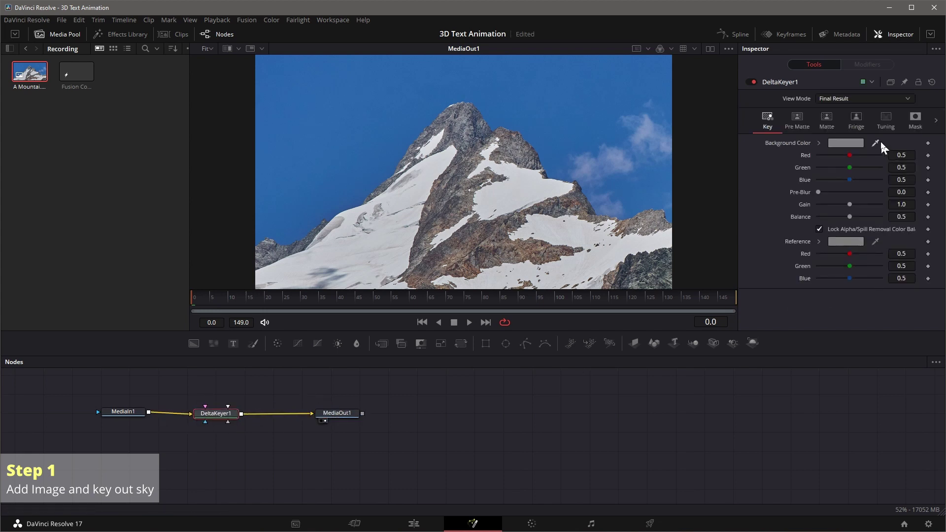
pyautogui.moveTo(693, 104); pyautogui.dragTo(554, 91)
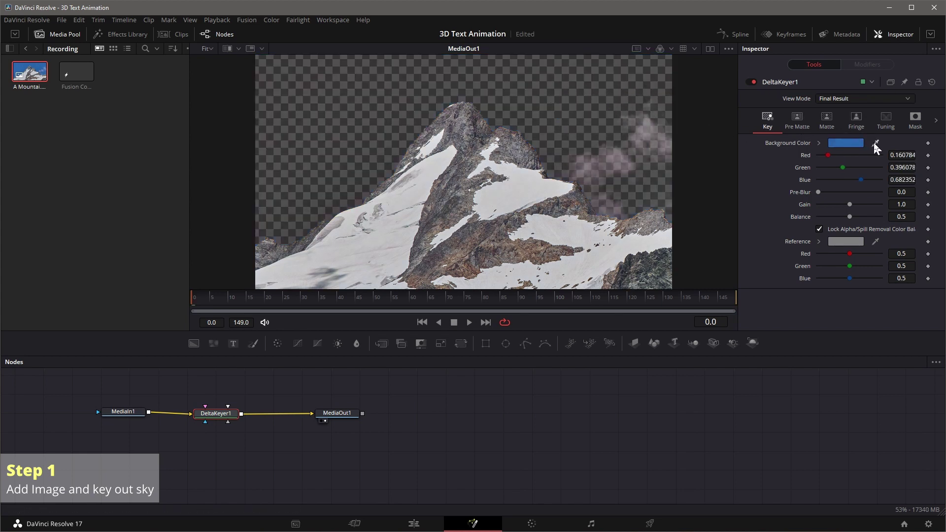
pyautogui.moveTo(679, 143); pyautogui.dragTo(647, 137)
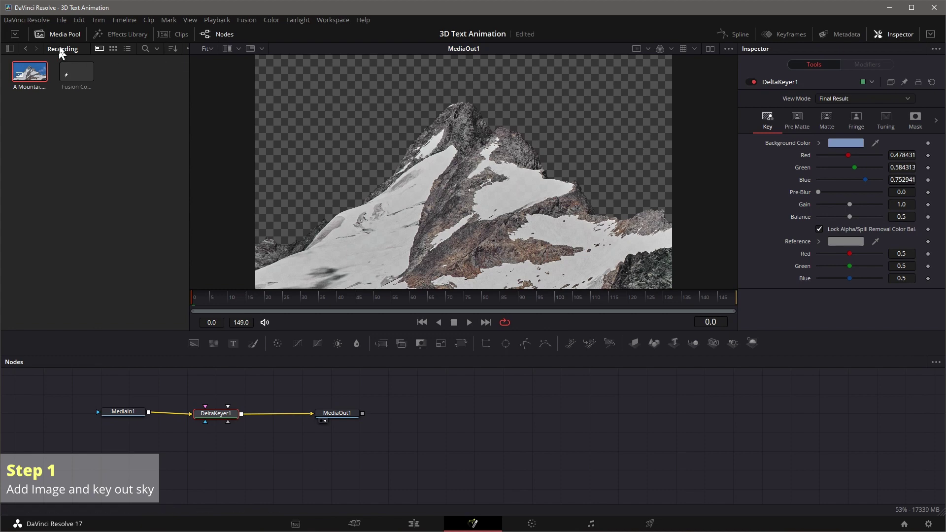
# Step: Hide the Media Pool, enable Dual Viewer, and show DeltaKeyer1's Alpha channel in the left viewer
pyautogui.click(60, 36)
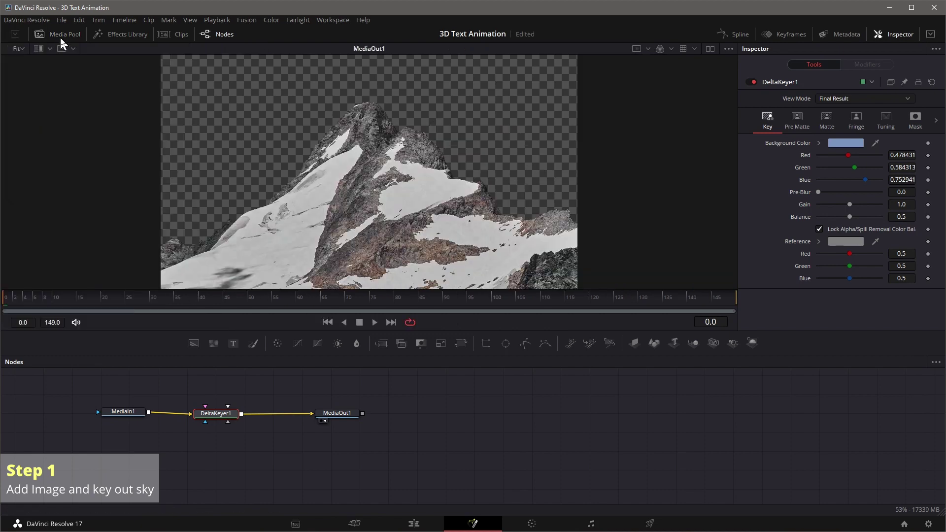
pyautogui.click(710, 49)
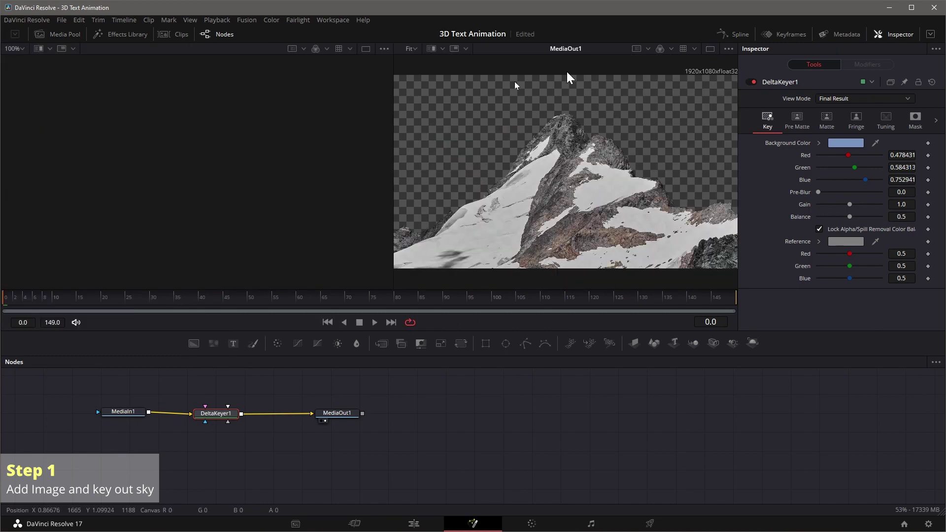
pyautogui.rightClick(231, 421)
pyautogui.moveTo(275, 423)
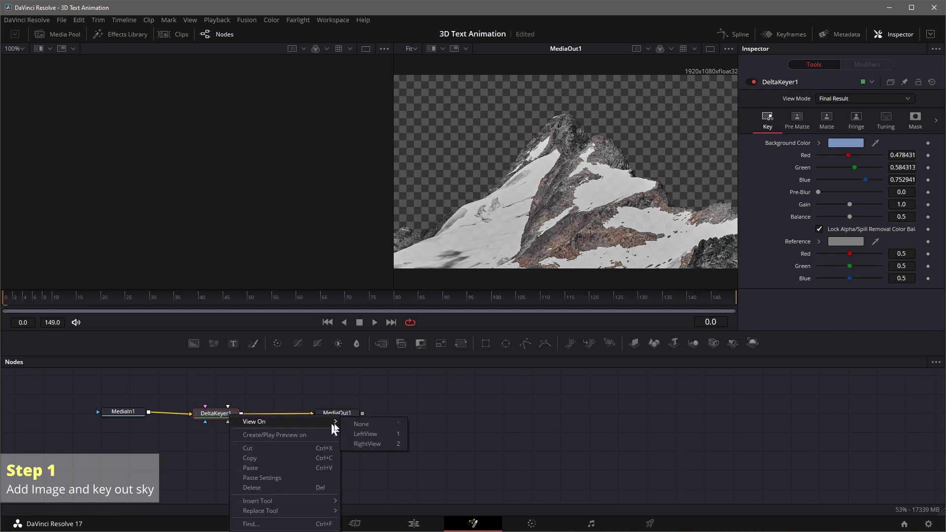
pyautogui.click(376, 433)
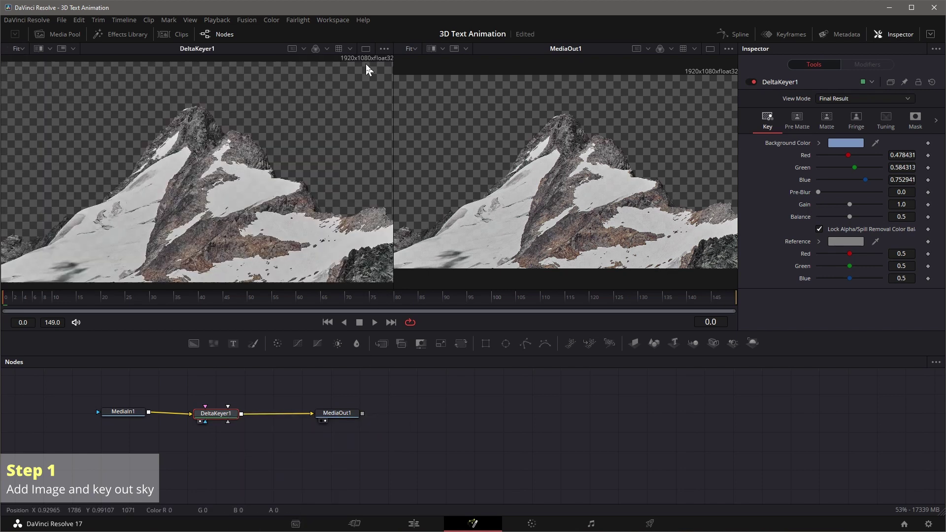
pyautogui.click(328, 49)
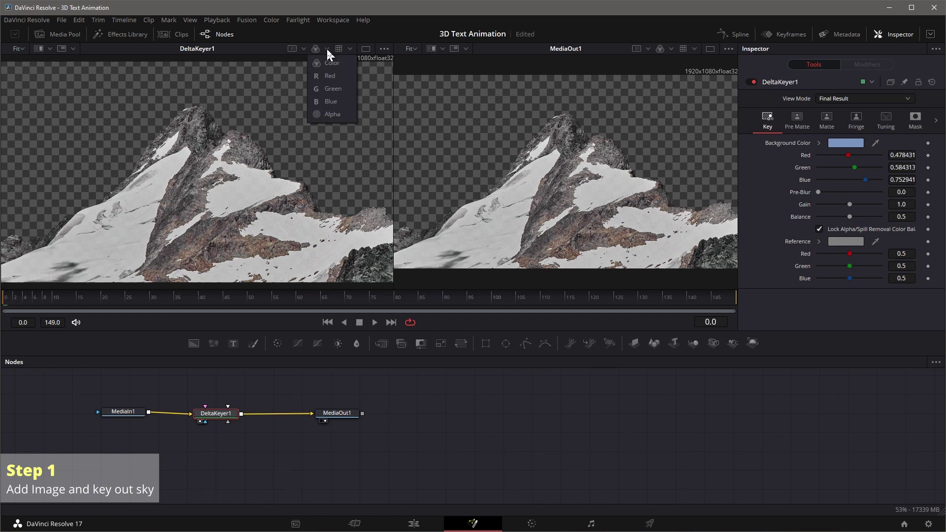
pyautogui.click(337, 116)
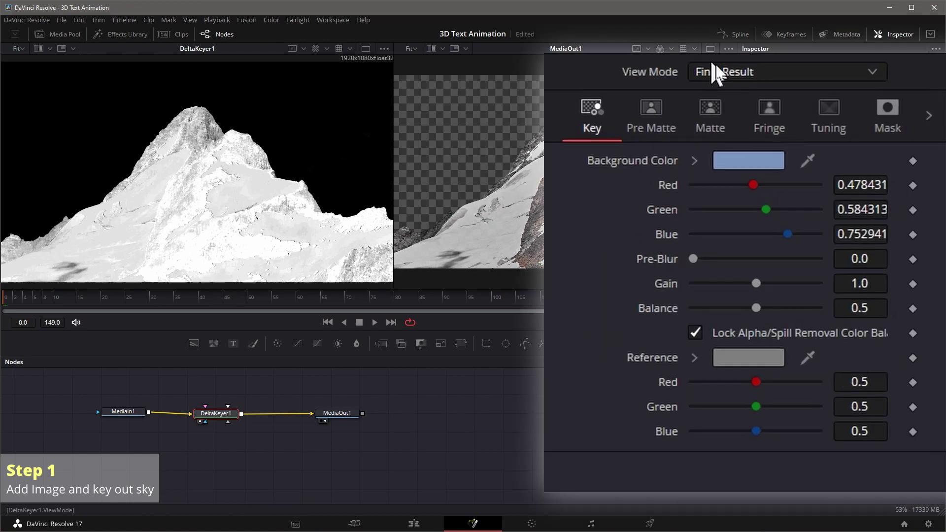
# Step: Set Clean Foreground to 0.01 and Threshold High to 0.283, then return the left viewer to Color
pyautogui.click(716, 108)
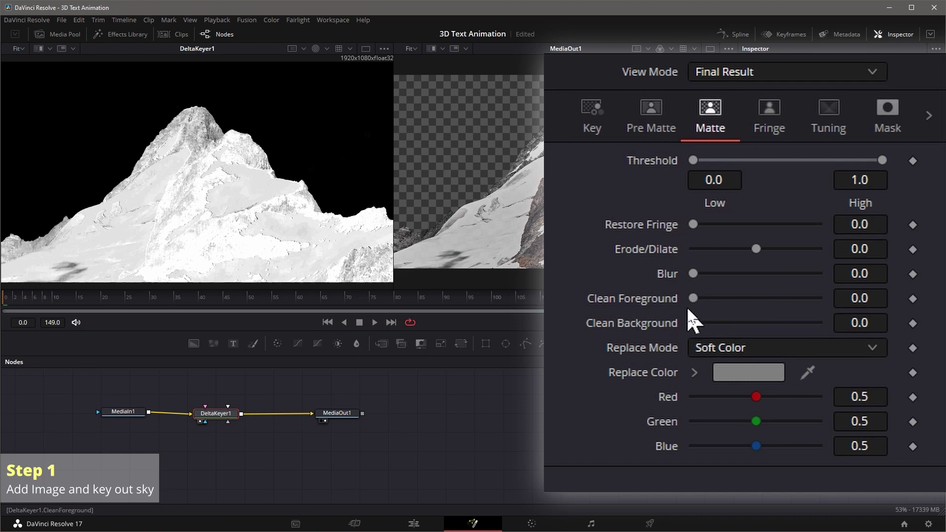
pyautogui.moveTo(693, 299); pyautogui.dragTo(902, 310)
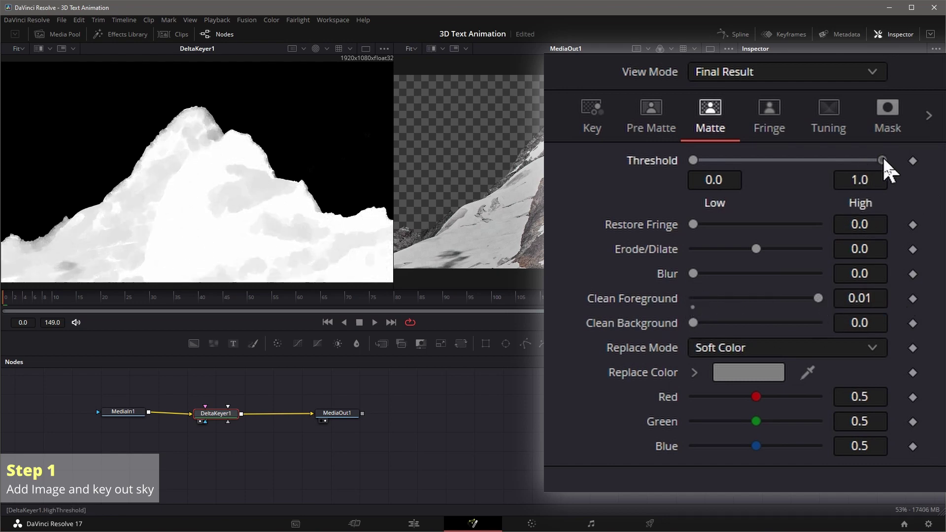
pyautogui.moveTo(882, 160); pyautogui.dragTo(756, 160)
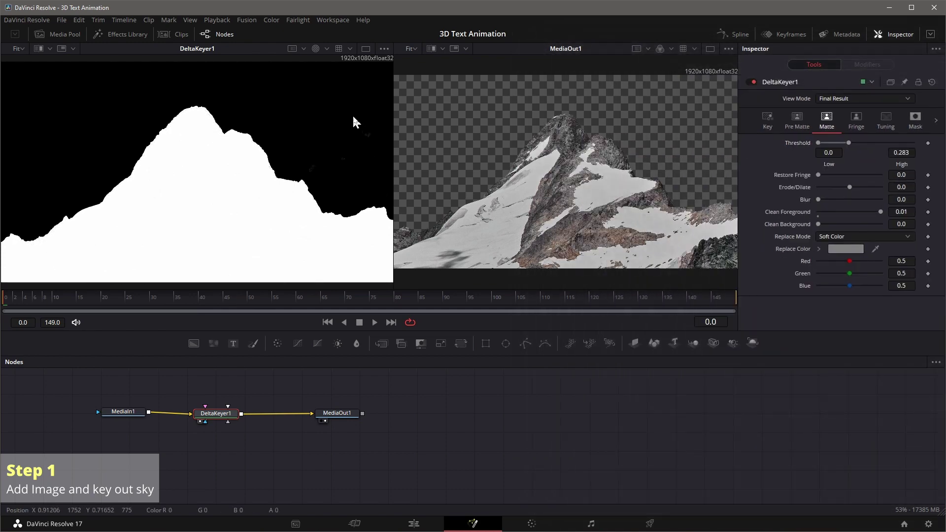
pyautogui.click(327, 49)
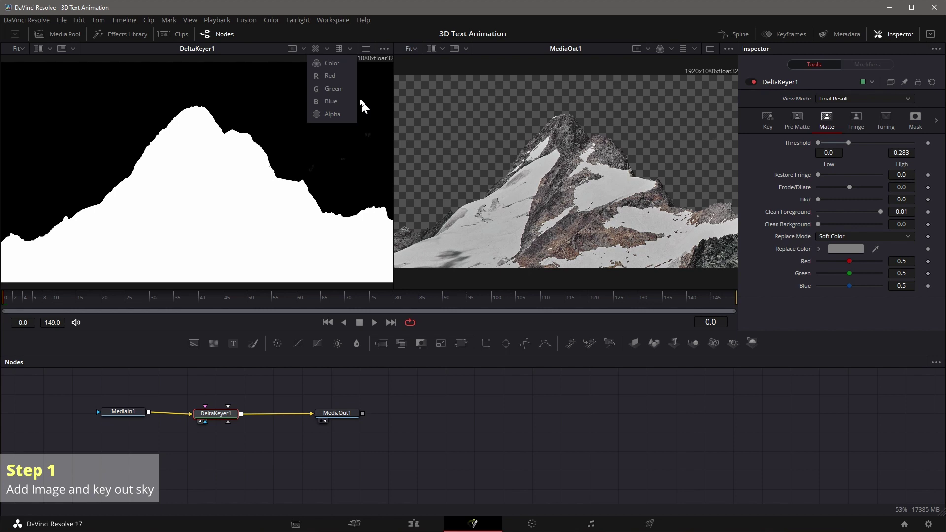
pyautogui.click(329, 66)
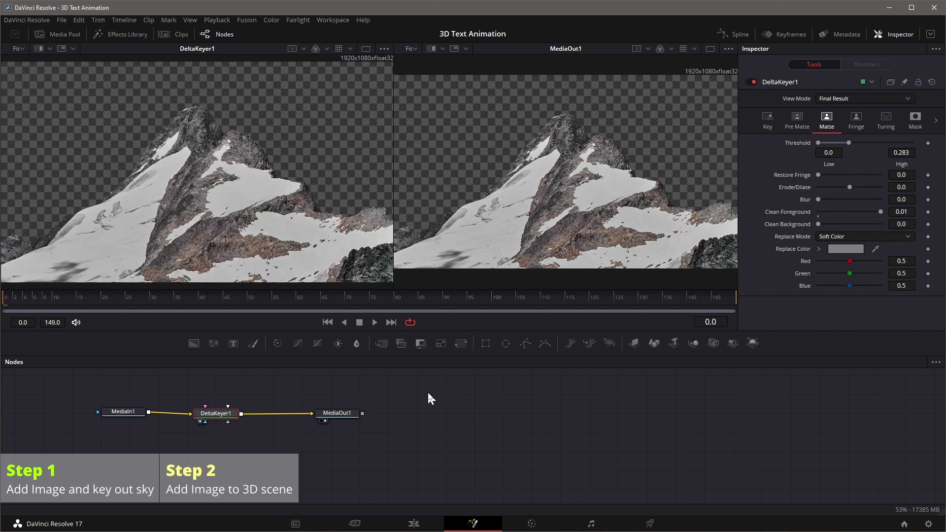
# Step: Insert an Image Plane 3D after DeltaKeyer1 and delete the keyer's direct link to MediaOut1
pyautogui.moveTo(124, 414); pyautogui.dragTo(105, 425)
pyautogui.moveTo(216, 415); pyautogui.dragTo(209, 429)
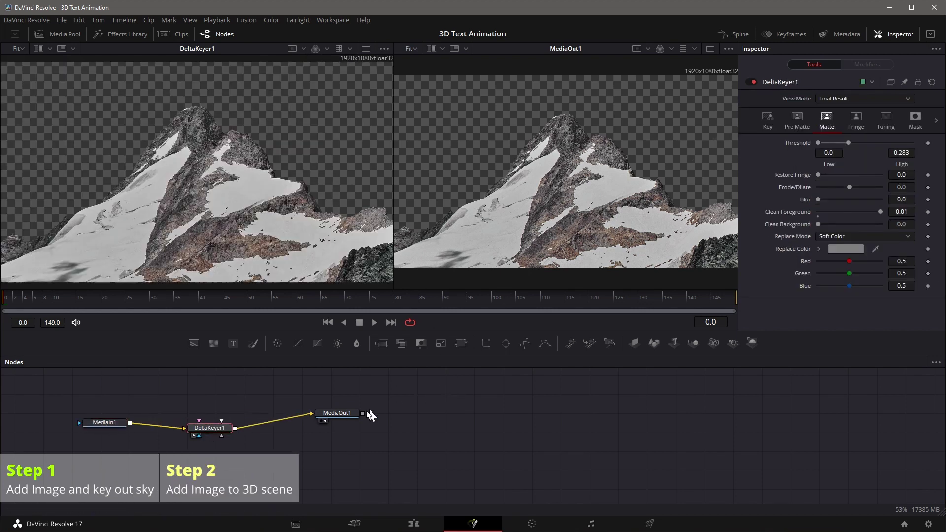
pyautogui.moveTo(340, 418); pyautogui.dragTo(340, 429)
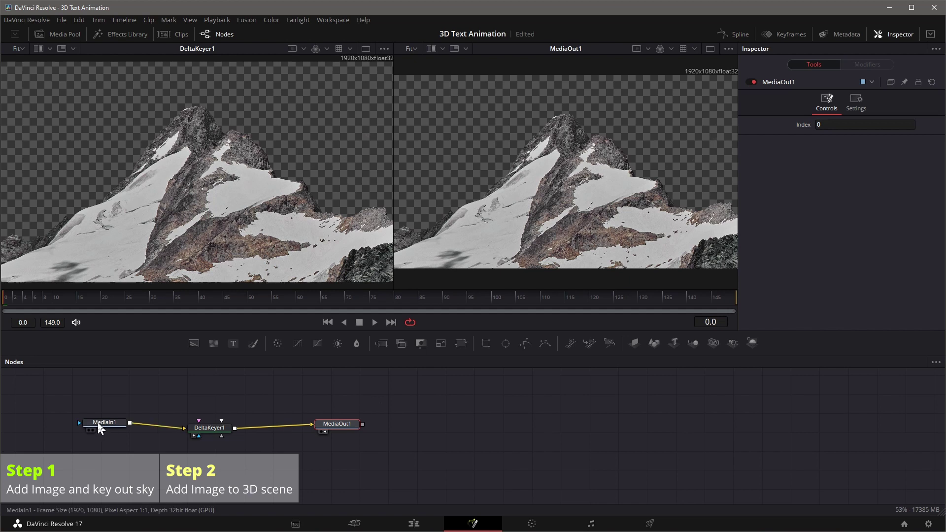
pyautogui.click(208, 429)
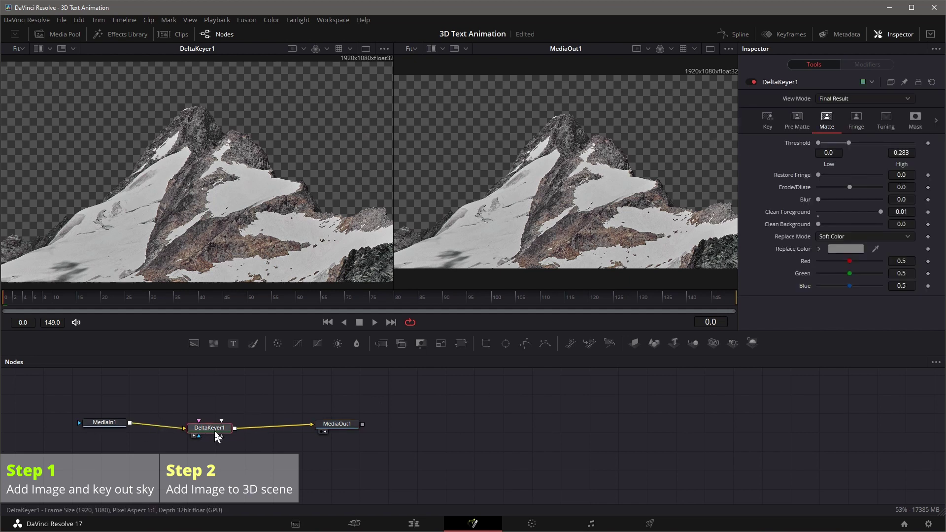
pyautogui.click(632, 343)
pyautogui.moveTo(340, 424); pyautogui.dragTo(442, 432)
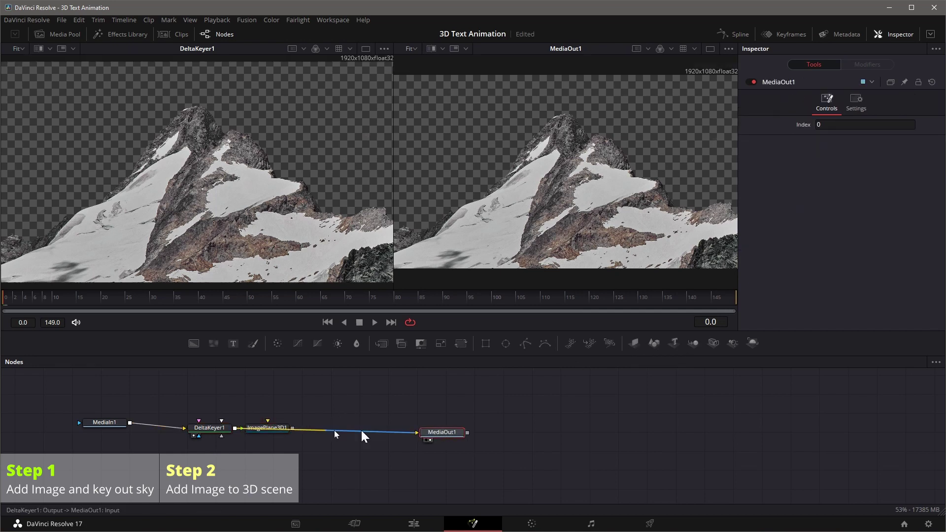
pyautogui.moveTo(270, 427); pyautogui.dragTo(303, 386)
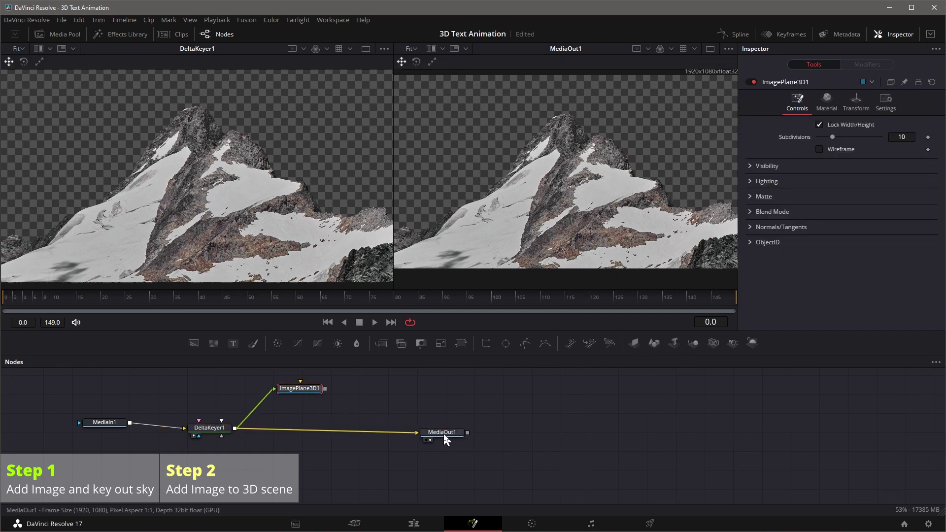
pyautogui.click(408, 434)
pyautogui.press('Delete')
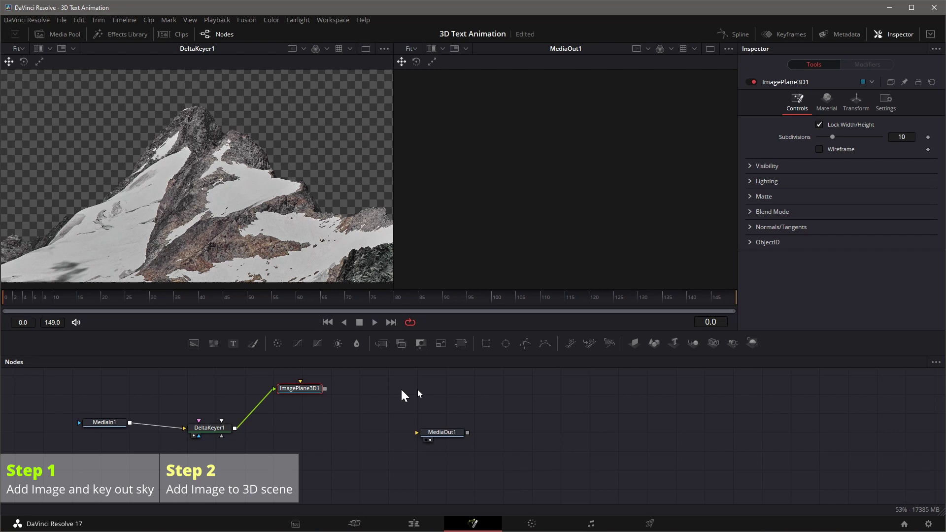
pyautogui.moveTo(317, 389); pyautogui.dragTo(326, 390)
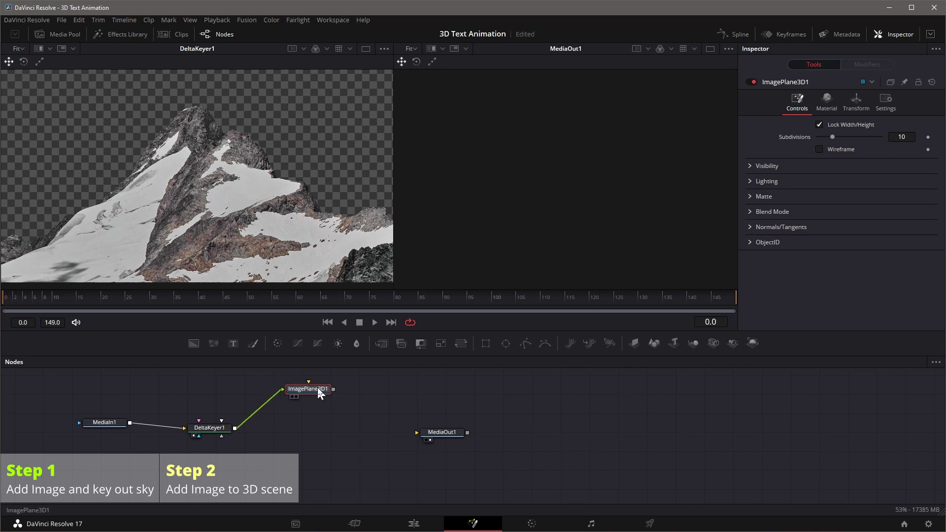
# Step: Add a Renderer3D wired into MediaOut1 and view ImagePlane3D1 in the 3D viewer
pyautogui.click(753, 343)
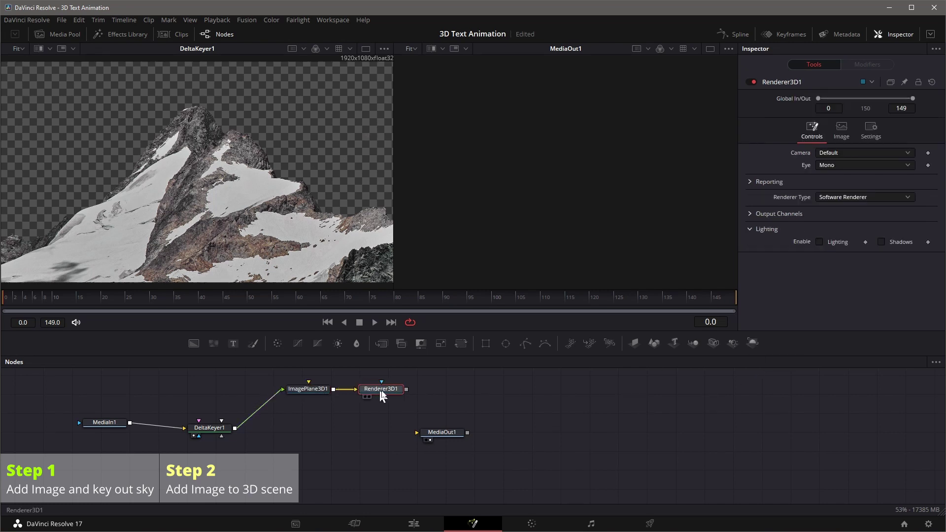
pyautogui.moveTo(414, 390); pyautogui.dragTo(520, 417)
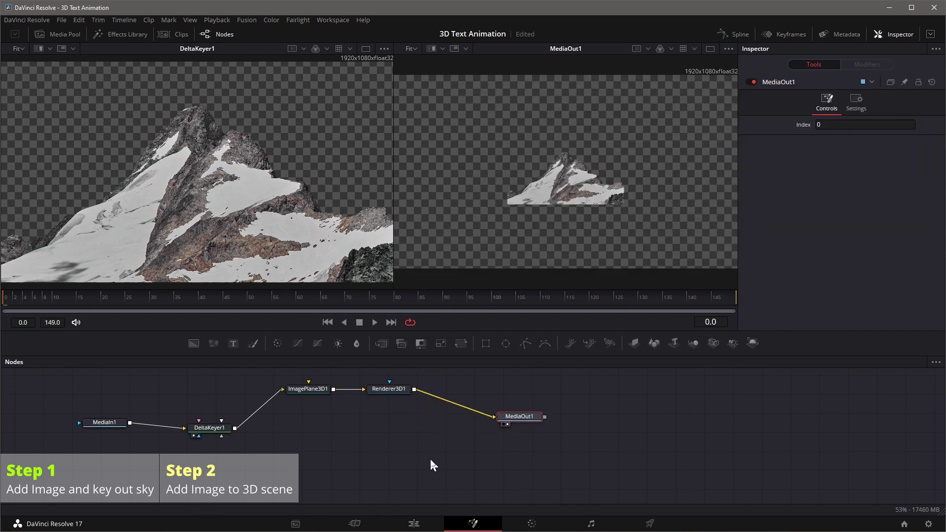
pyautogui.click(312, 390)
pyautogui.press('1')
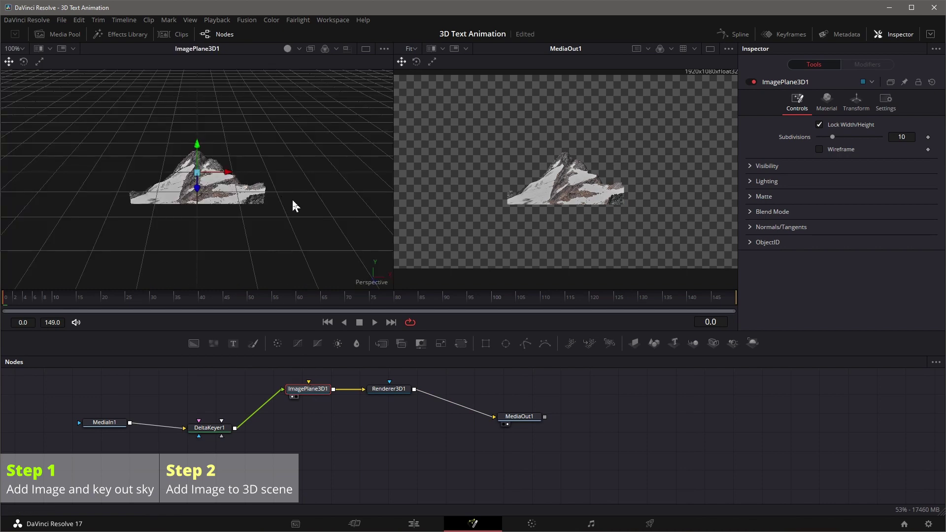
pyautogui.moveTo(292, 198); pyautogui.dragTo(135, 193)
pyautogui.moveTo(252, 186); pyautogui.dragTo(278, 245)
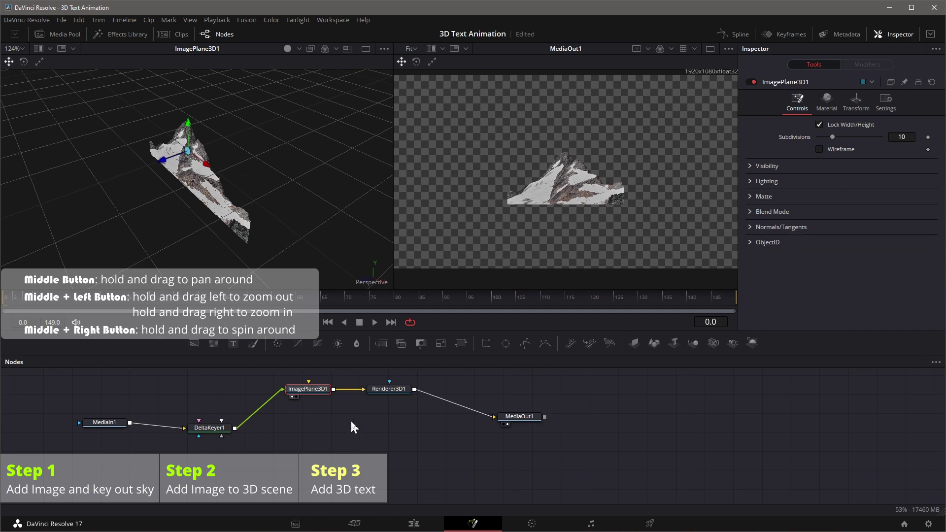
# Step: Add a Text3D node merged into the scene through Merge3D1 and arrange it in the graph
pyautogui.click(675, 344)
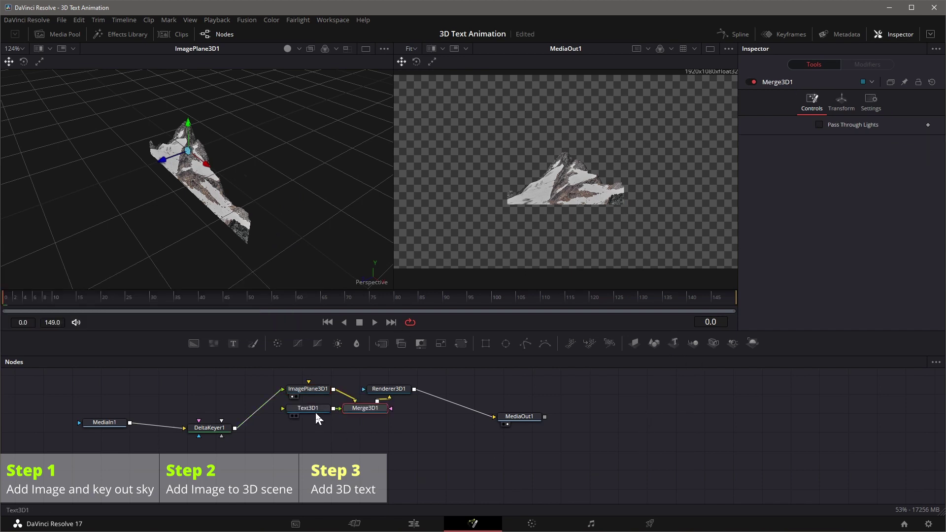
pyautogui.moveTo(315, 411); pyautogui.dragTo(275, 471)
pyautogui.moveTo(365, 408); pyautogui.dragTo(350, 423)
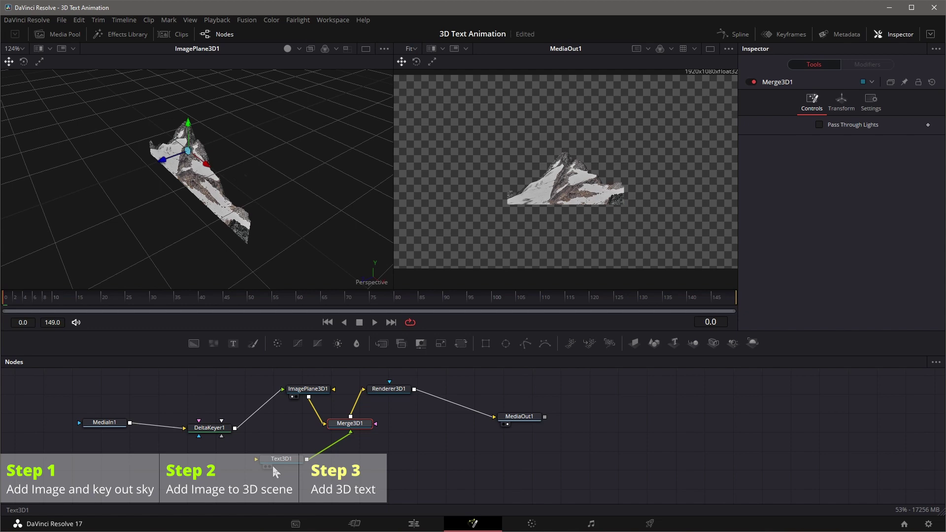
pyautogui.moveTo(273, 471); pyautogui.dragTo(277, 446)
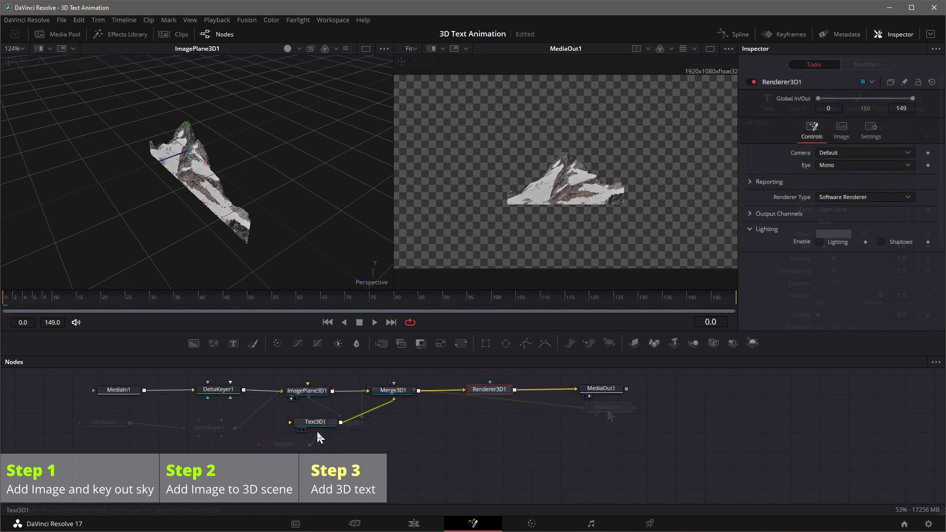
# Step: Enter 'GREAT MOUNTAIN' as the text, with Size 0.16 and Tracking about 1.07
pyautogui.click(317, 422)
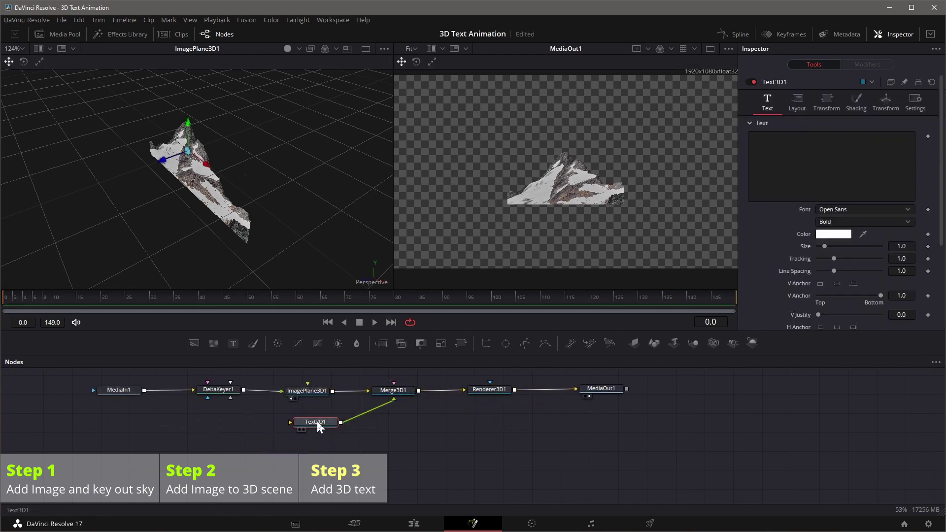
pyautogui.click(794, 150)
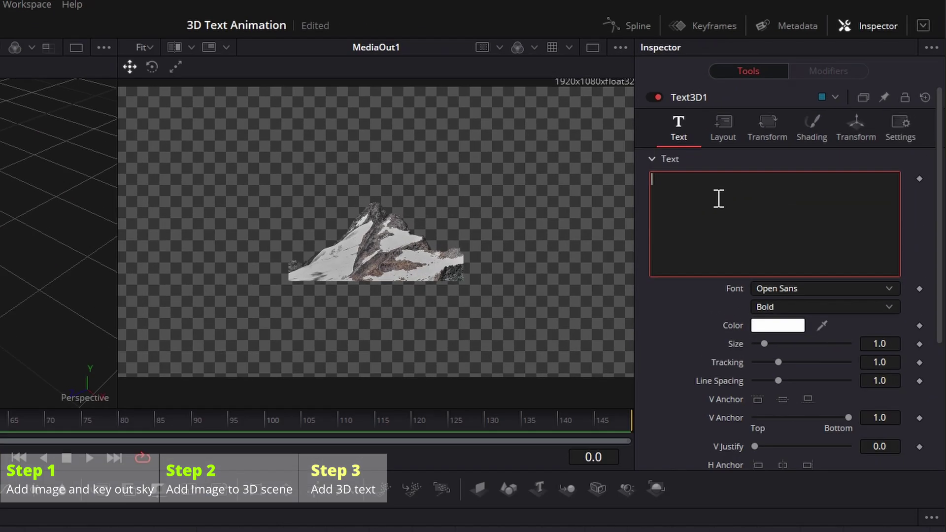
pyautogui.write('GREAT ')
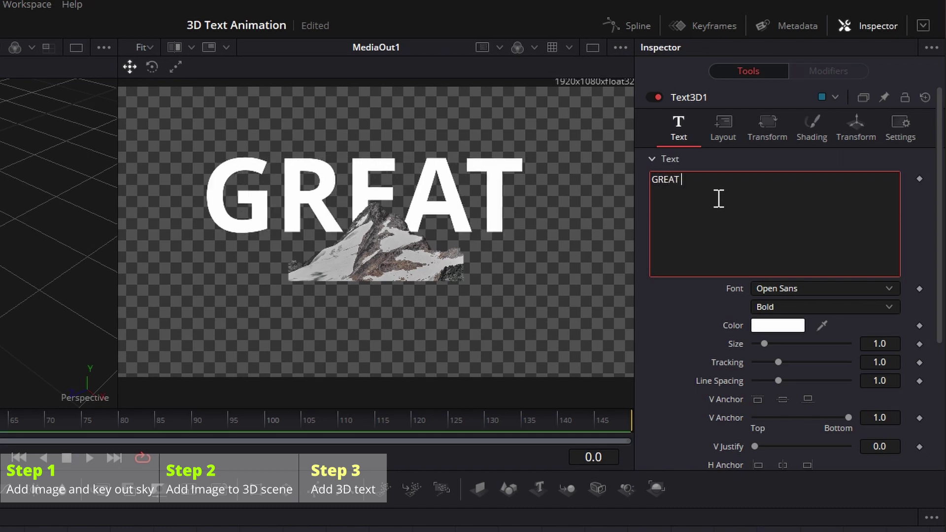
pyautogui.write('MOUNTAIN')
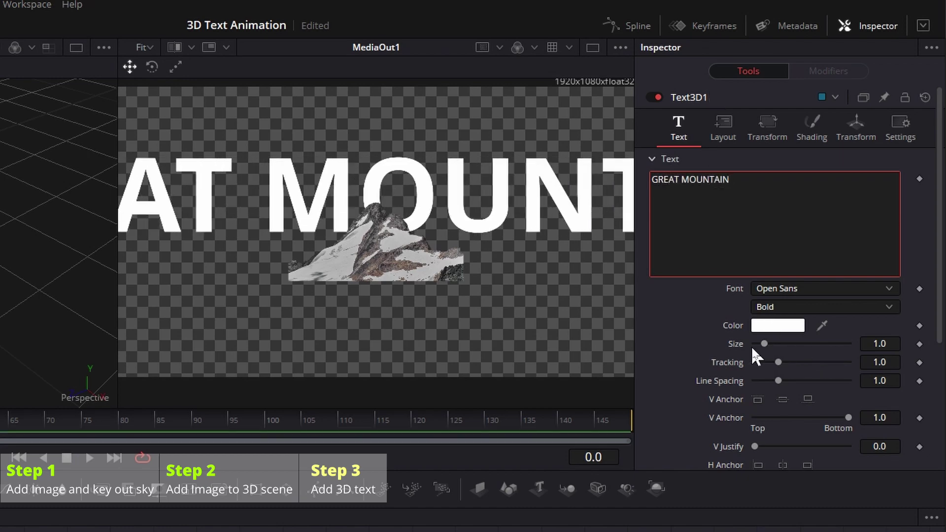
pyautogui.moveTo(764, 344); pyautogui.dragTo(755, 342)
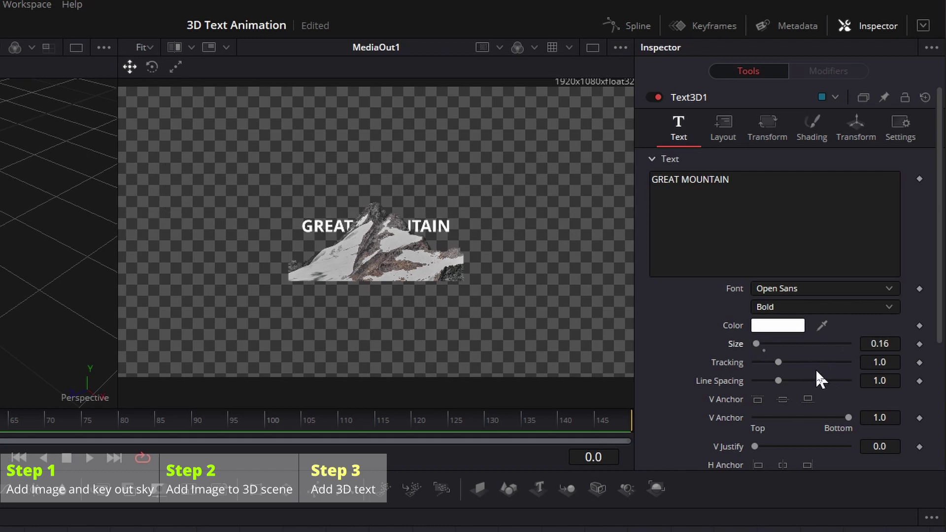
pyautogui.moveTo(781, 361); pyautogui.dragTo(785, 361)
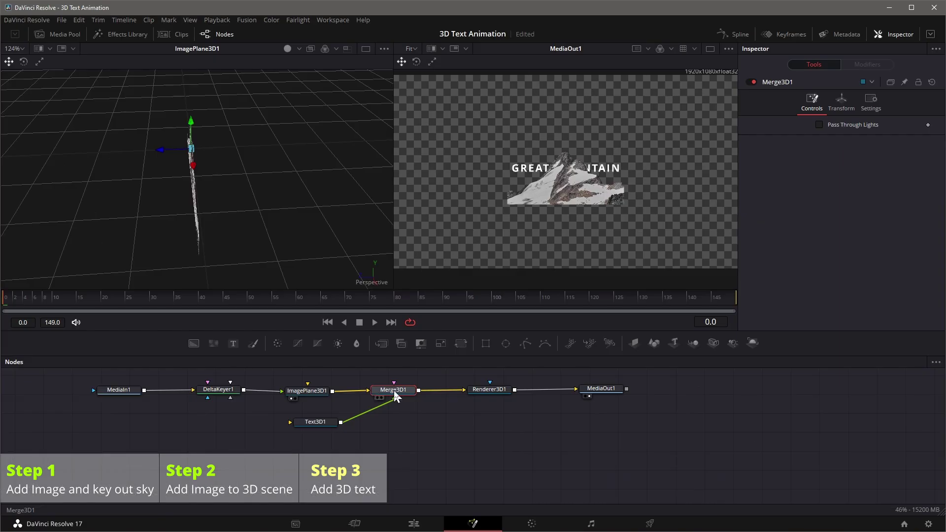
# Step: View Merge3D1 in the left viewer and slide the title left so it reads fully
pyautogui.rightClick(392, 394)
pyautogui.click(528, 417)
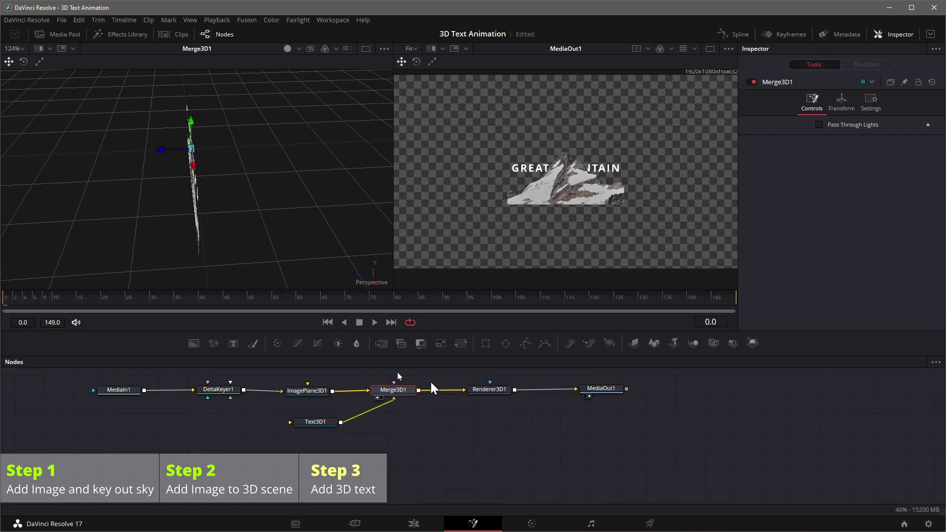
pyautogui.click(318, 422)
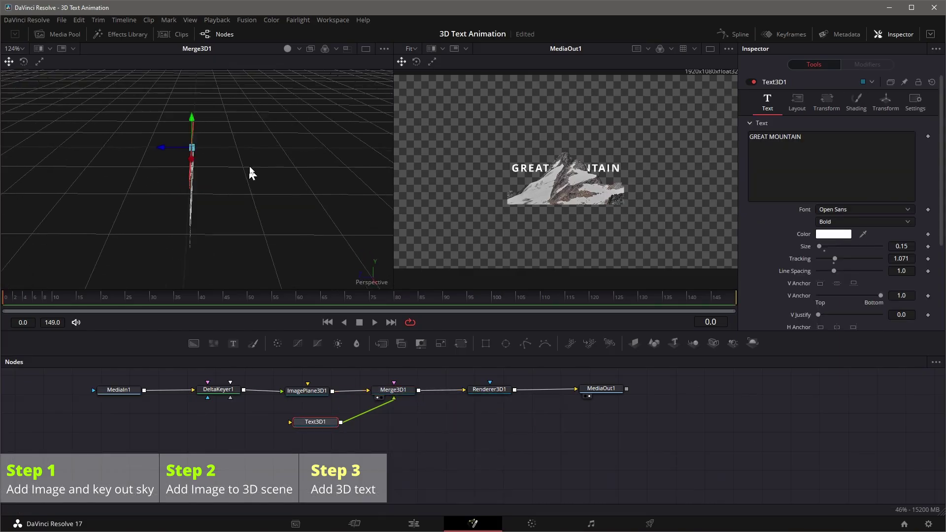
pyautogui.moveTo(165, 152); pyautogui.dragTo(144, 156)
pyautogui.moveTo(274, 166); pyautogui.dragTo(242, 220)
# Step: Give the title an Extrusion Depth of about 0.08
pyautogui.scroll(-5, 868, 243)
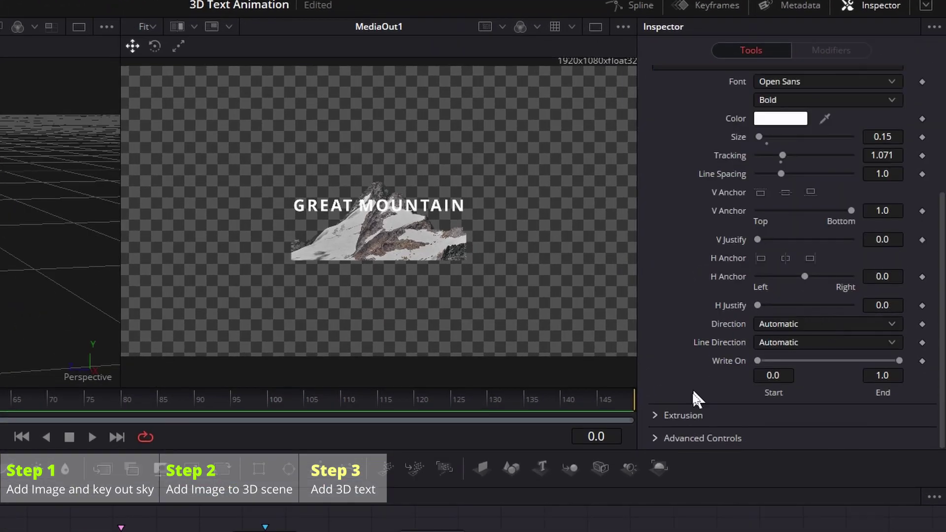
pyautogui.click(715, 386)
pyautogui.scroll(-3, 826, 323)
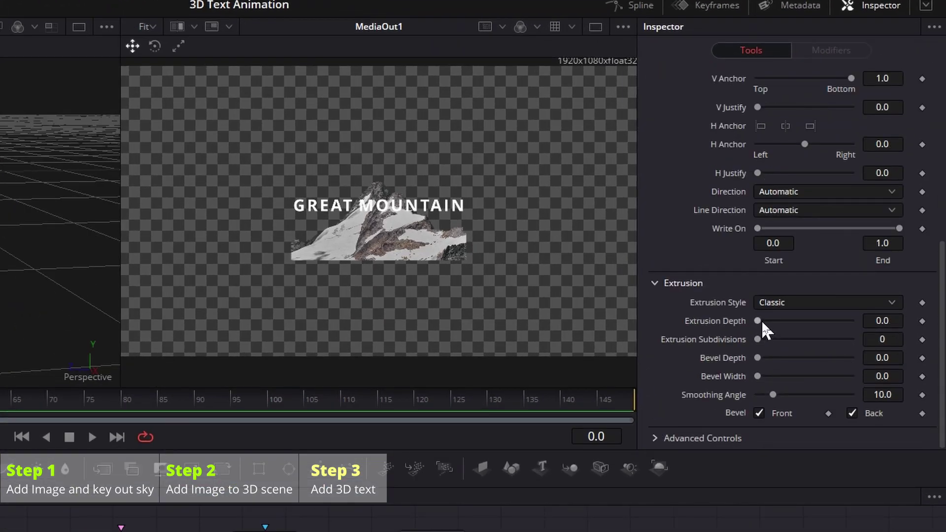
pyautogui.moveTo(761, 321); pyautogui.dragTo(797, 296)
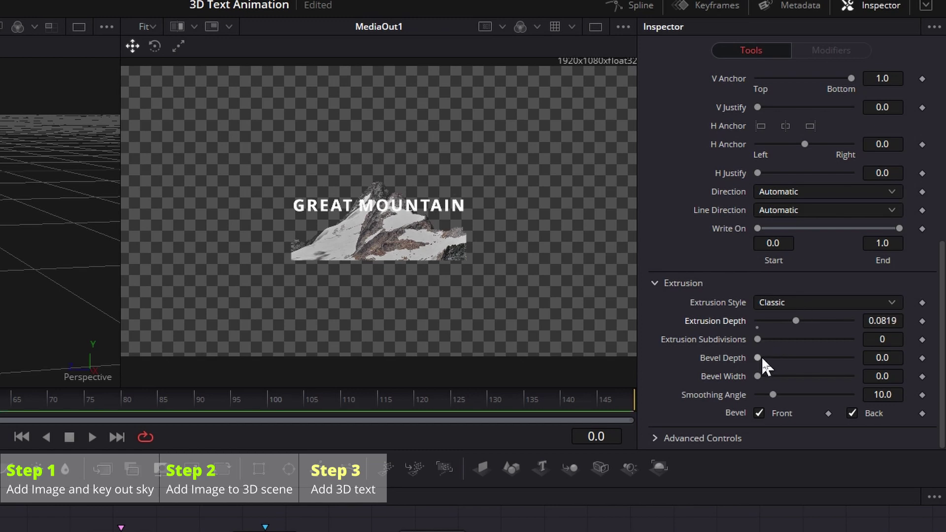
pyautogui.scroll(5, 780, 276)
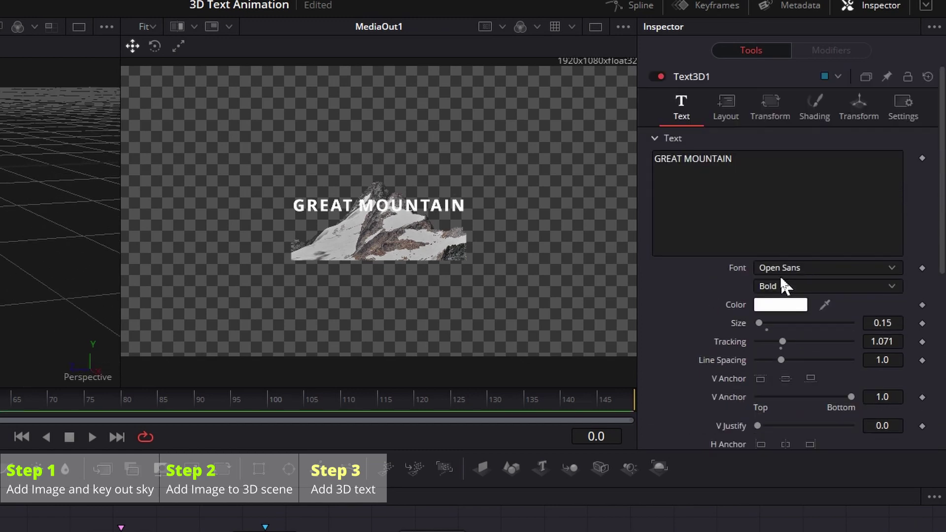
# Step: Set the title's text colour to orange (255, 85, 0)
pyautogui.click(789, 305)
pyautogui.click(241, 236)
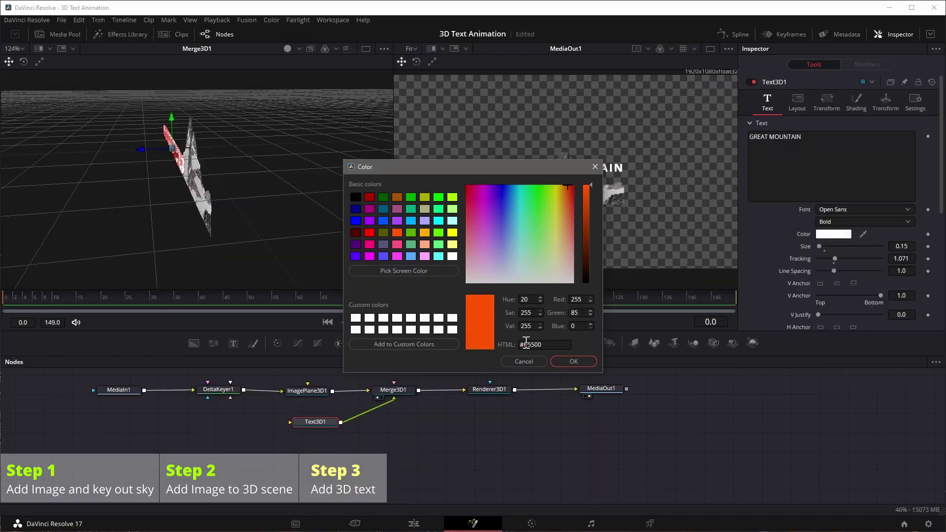
pyautogui.click(373, 493)
pyautogui.moveTo(289, 217); pyautogui.dragTo(317, 228)
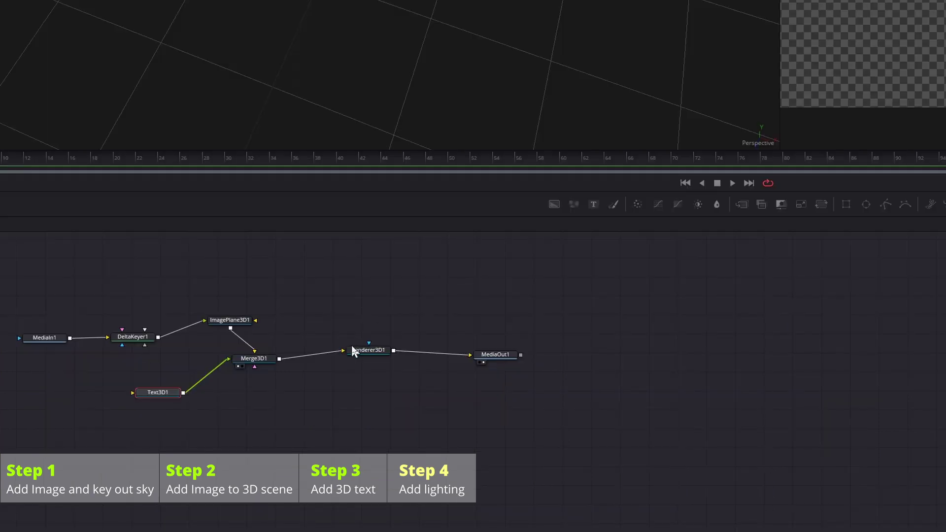
pyautogui.click(239, 384)
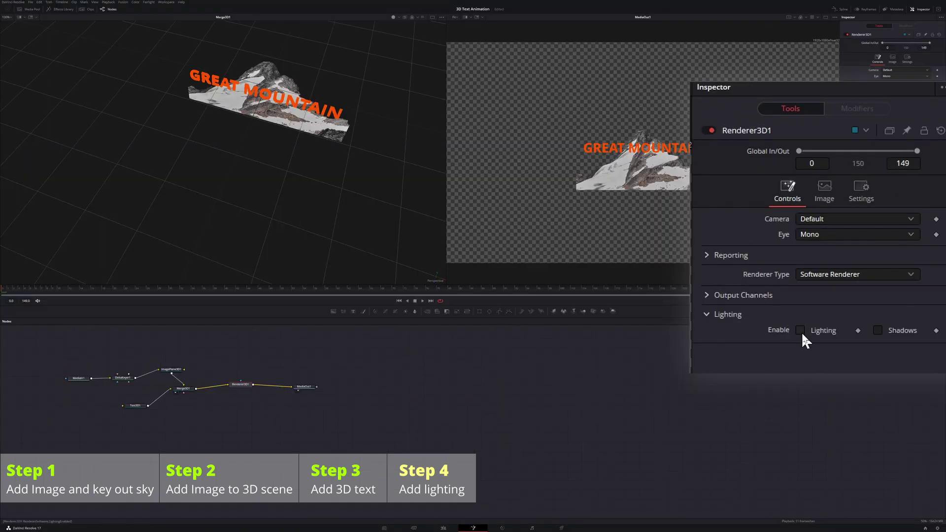
# Step: Enable Lighting and Shadows in Renderer3D1 and add a Directional Light to the scene
pyautogui.click(801, 331)
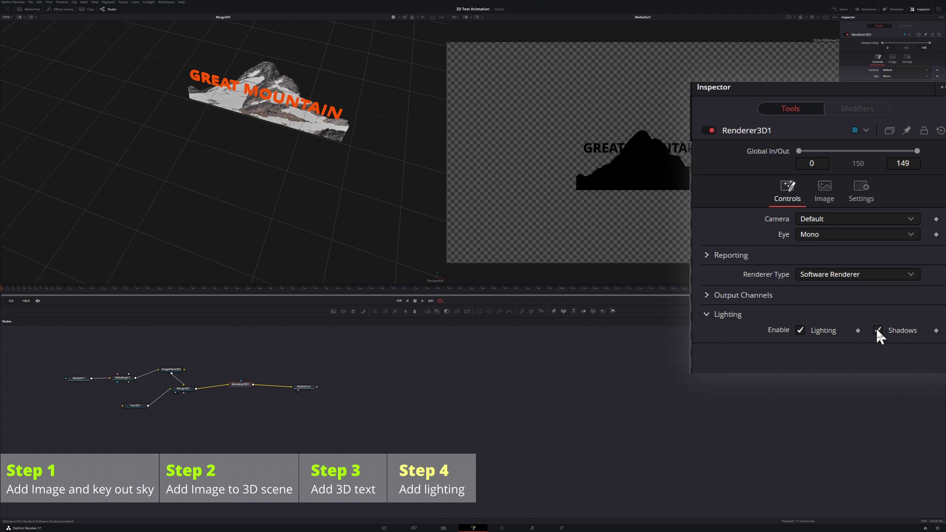
pyautogui.click(877, 330)
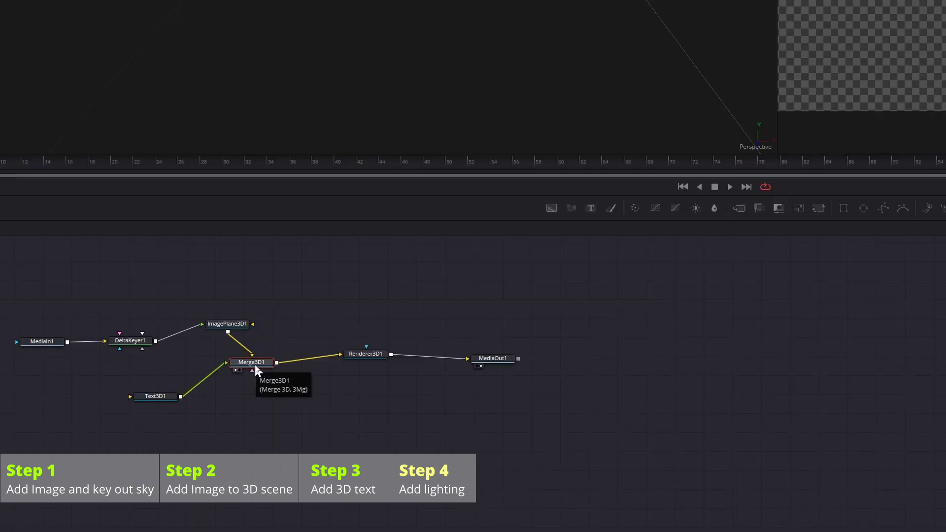
pyautogui.hotkey('shift', 'space')
pyautogui.write('Delta Keyer')
pyautogui.hotkey('ctrl', 'a')
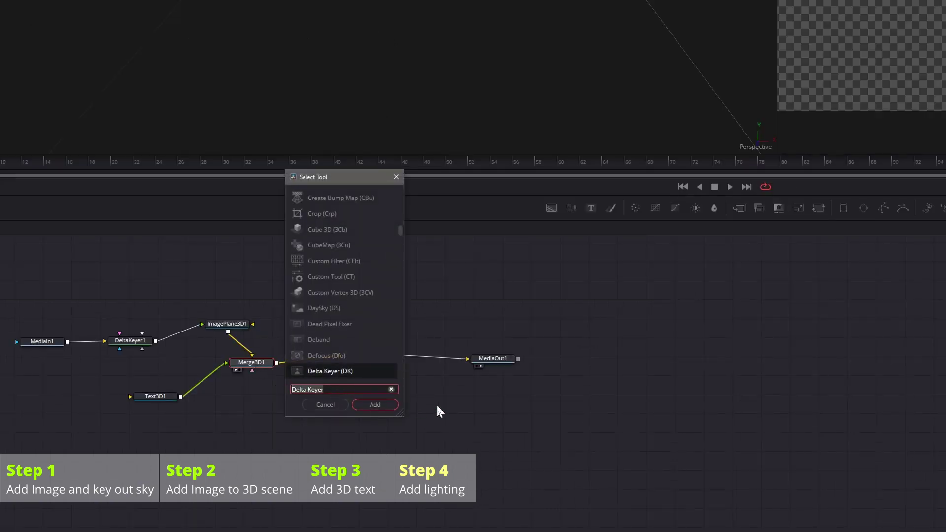
pyautogui.write('ligh')
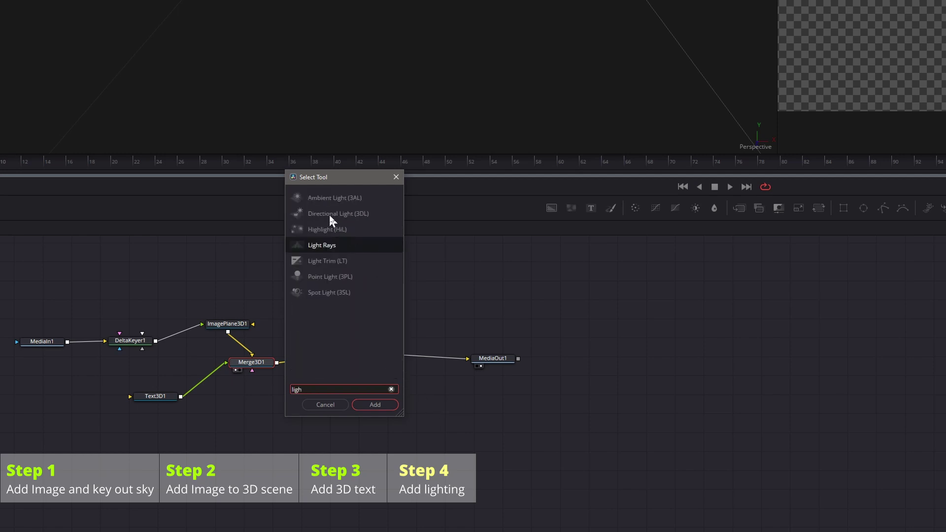
pyautogui.click(329, 214)
pyautogui.click(388, 404)
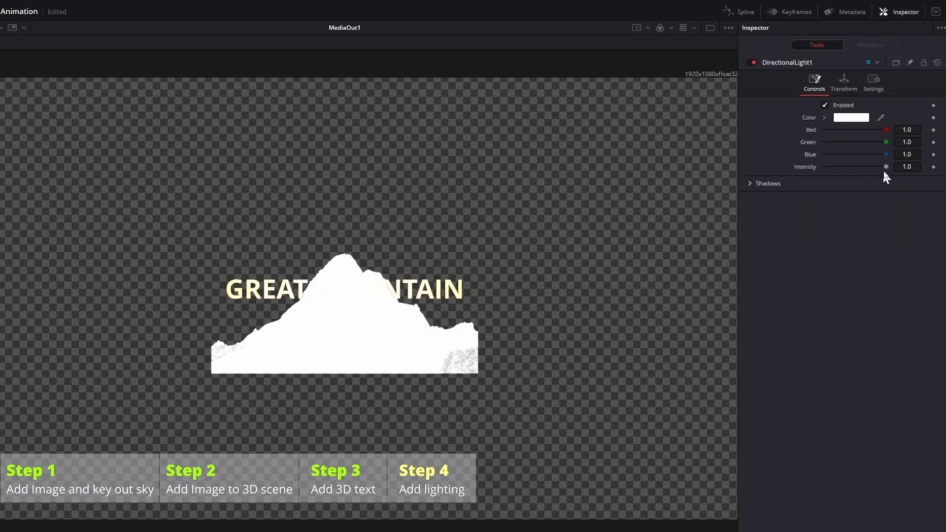
# Step: Dim the directional light to 0.622 intensity and move it left of the mountain
pyautogui.moveTo(881, 168); pyautogui.dragTo(861, 163)
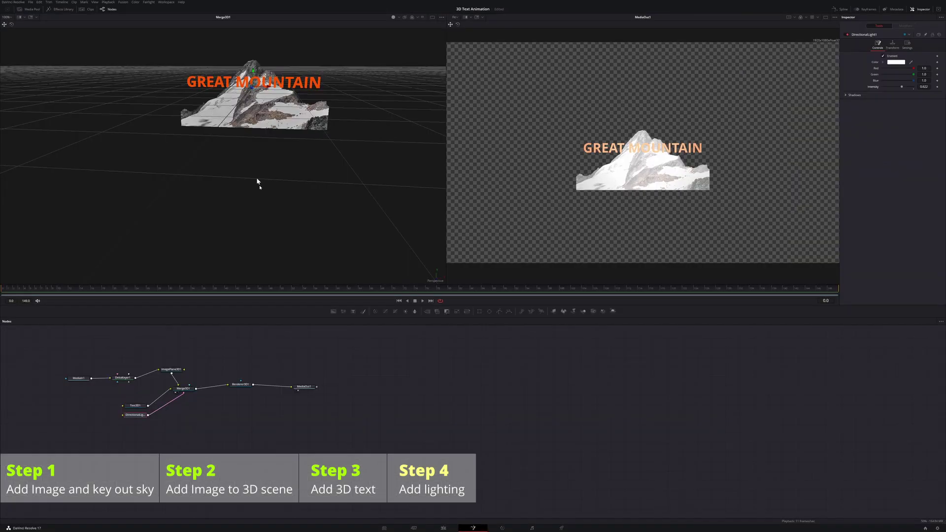
pyautogui.moveTo(258, 184); pyautogui.dragTo(203, 202)
pyautogui.moveTo(266, 97); pyautogui.dragTo(154, 99)
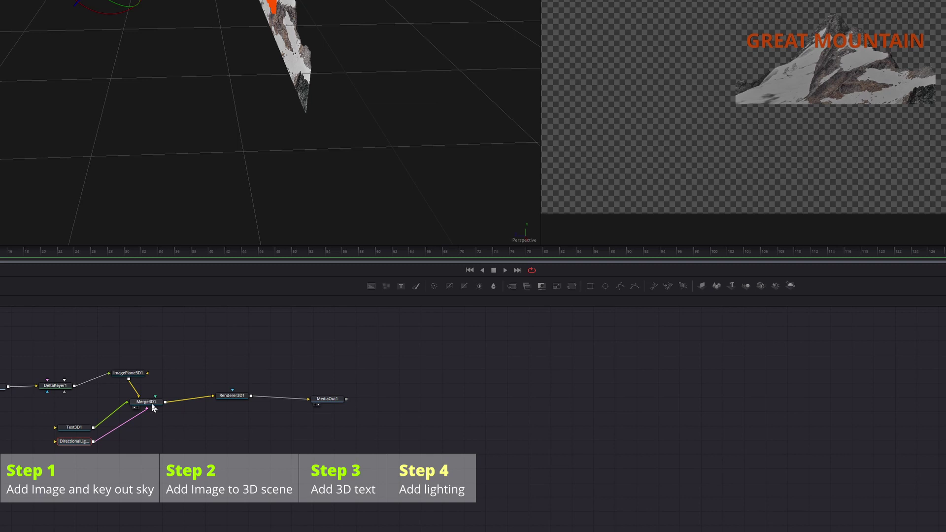
# Step: Add a Spot Light to Merge3D1 and move it to the left of the scene
pyautogui.click(153, 406)
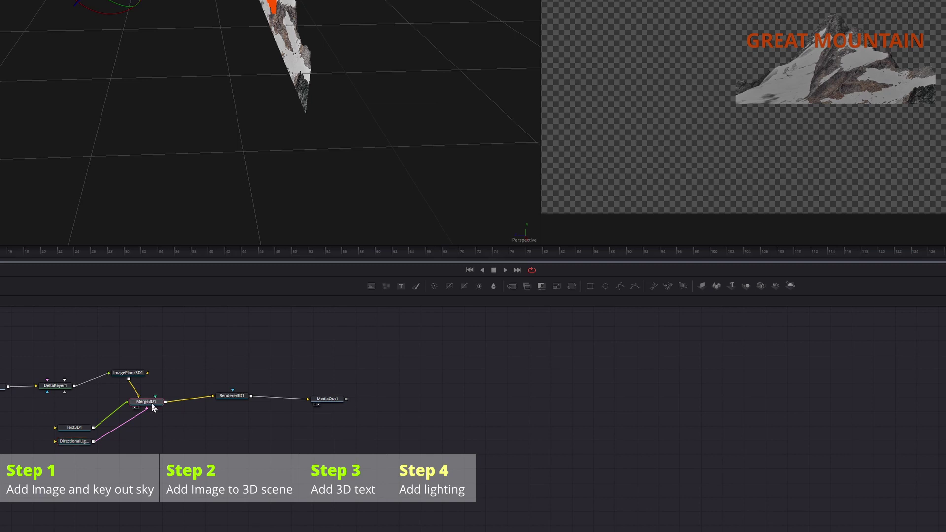
pyautogui.click(775, 286)
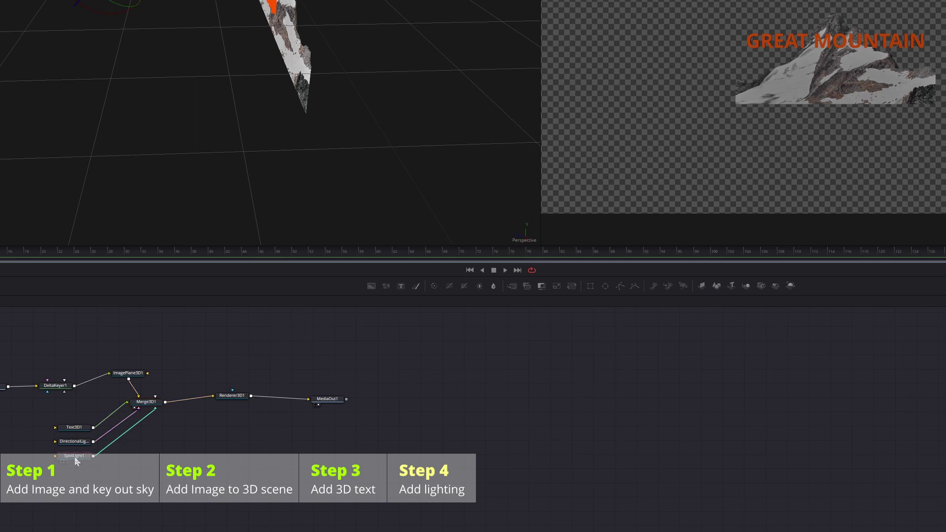
pyautogui.moveTo(70, 11); pyautogui.dragTo(0, 16)
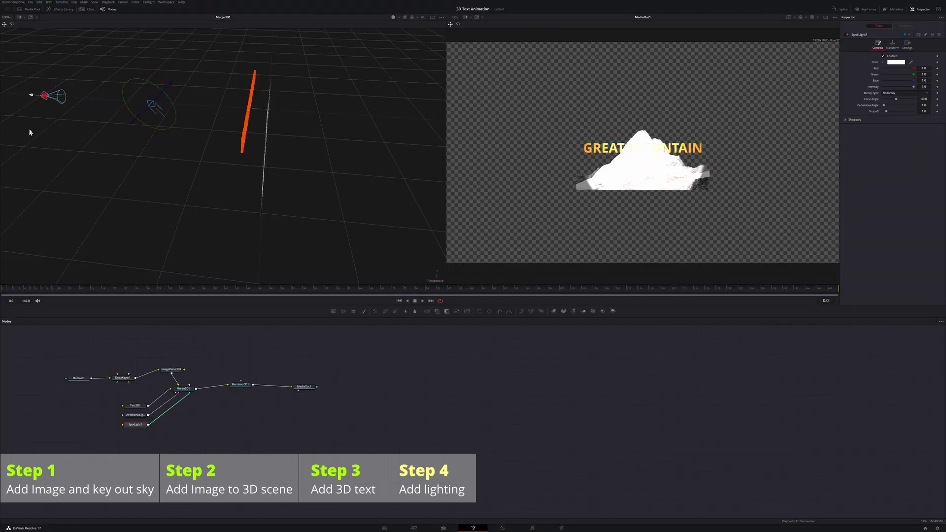
pyautogui.rightClick(0, 13)
pyautogui.click(109, 122)
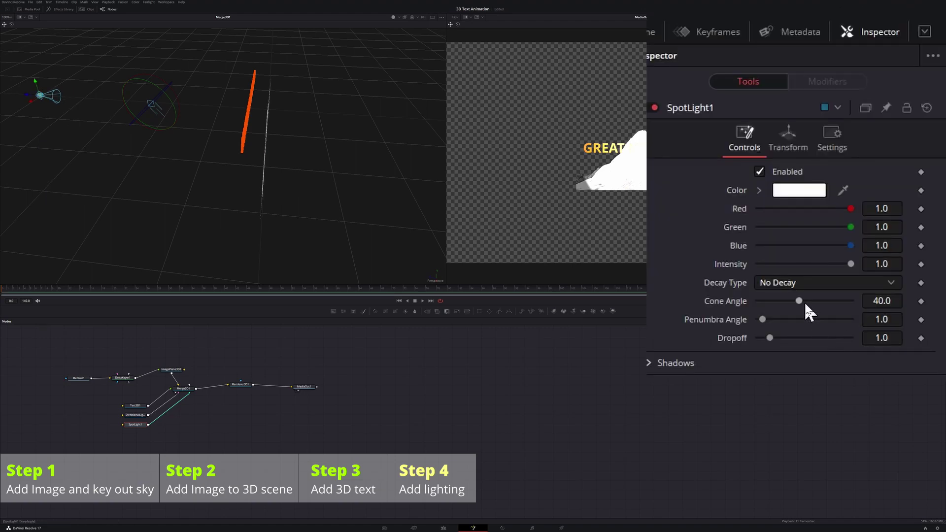
# Step: Set the spotlight's Cone Angle to 53.15 and Intensity to 0.835, enable Use Target, and raise it slightly
pyautogui.moveTo(896, 99); pyautogui.dragTo(899, 98)
pyautogui.moveTo(809, 297); pyautogui.dragTo(814, 298)
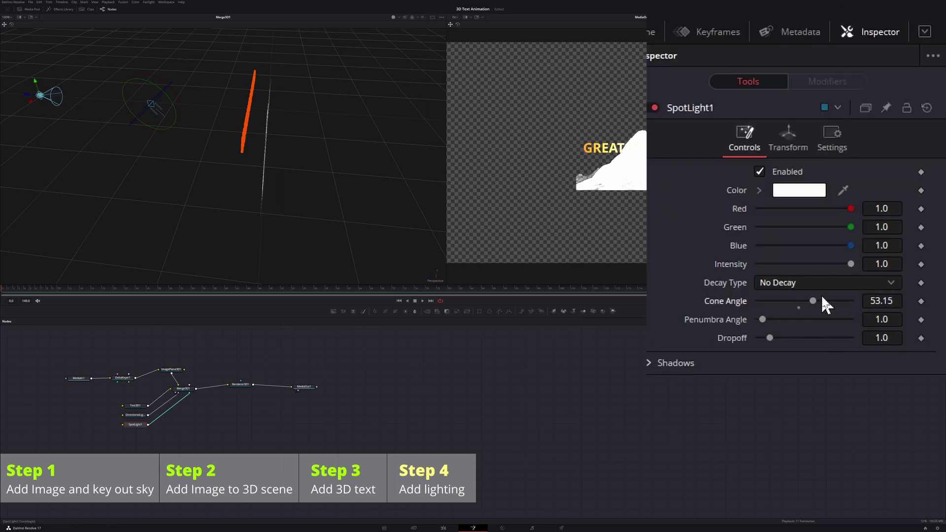
pyautogui.moveTo(851, 264); pyautogui.dragTo(773, 269)
pyautogui.click(789, 140)
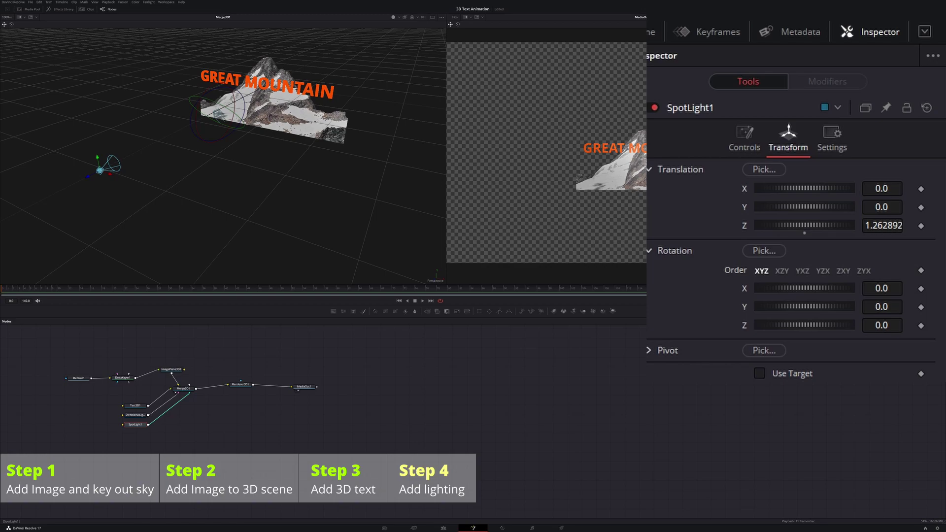
pyautogui.click(760, 374)
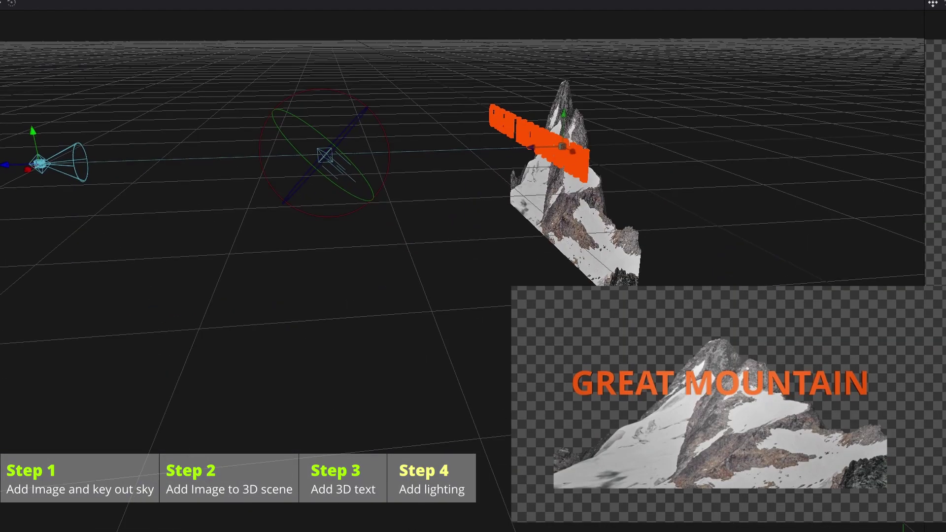
pyautogui.moveTo(565, 145); pyautogui.dragTo(677, 61)
pyautogui.moveTo(791, 68); pyautogui.dragTo(791, 60)
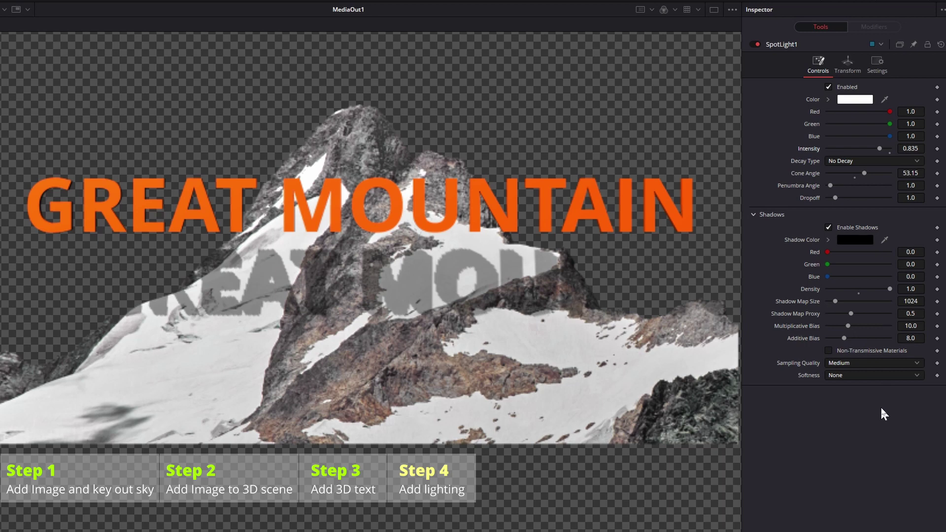
# Step: Give the shadow Variable softness, Filter Size 0.0031, and a larger shadow map (5746)
pyautogui.click(868, 373)
pyautogui.click(841, 408)
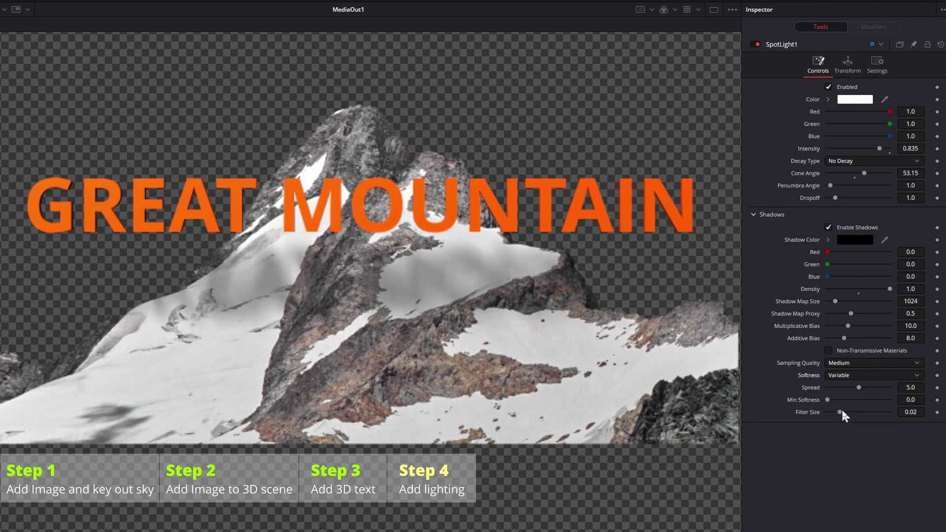
pyautogui.moveTo(839, 411); pyautogui.dragTo(828, 410)
pyautogui.moveTo(836, 301); pyautogui.dragTo(872, 301)
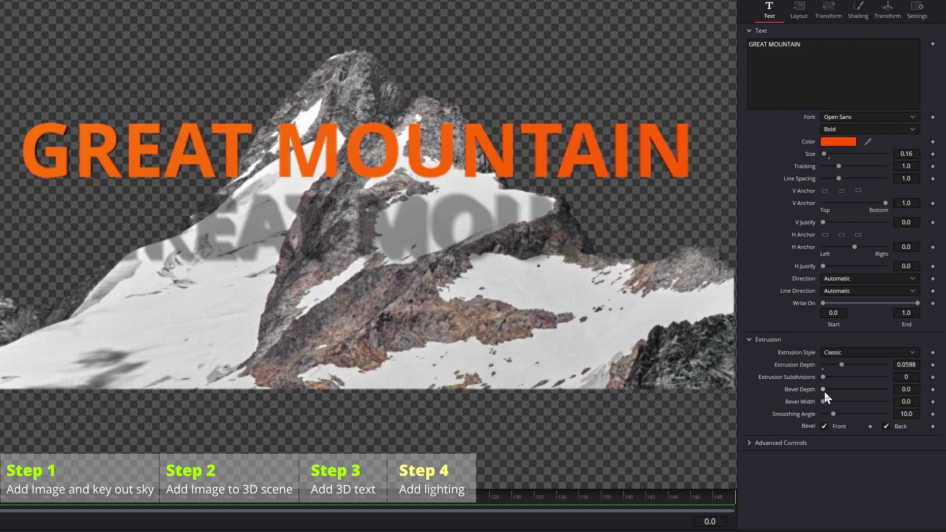
# Step: Give the text a bevel (depth 0.0142, width 0.0236) and a shallower 0.0331 extrusion
pyautogui.moveTo(823, 389)
pyautogui.mouseDown()
pyautogui.moveTo(822, 401)
pyautogui.moveTo(837, 397)
pyautogui.mouseUp()
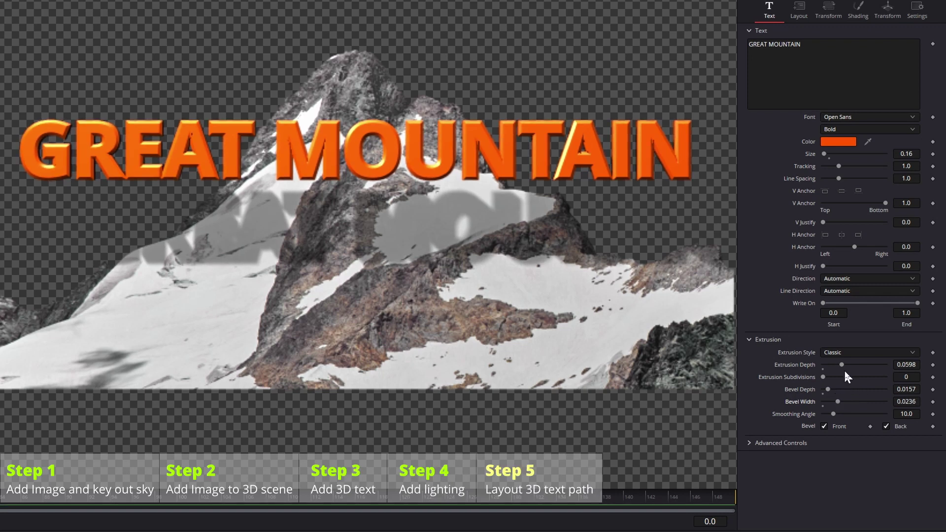
pyautogui.moveTo(841, 362); pyautogui.dragTo(844, 359)
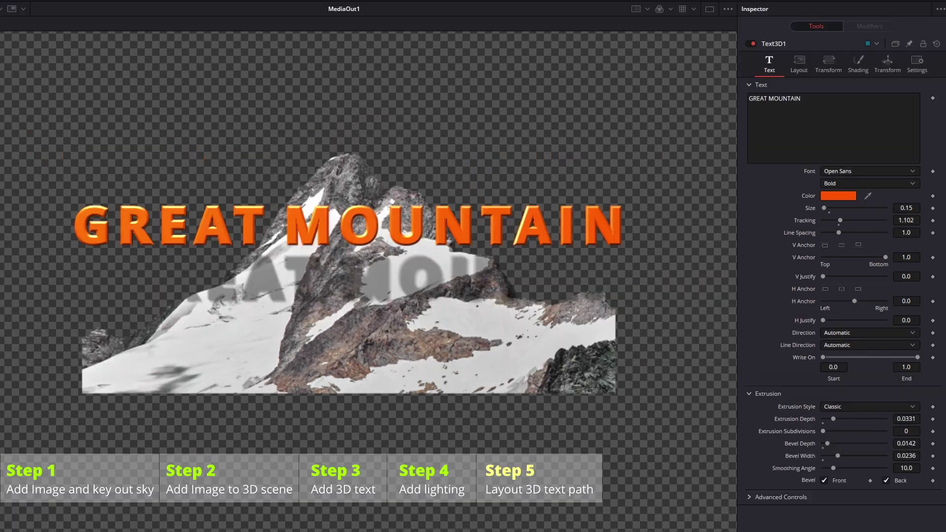
# Step: Set the Text3D Layout Type to Path
pyautogui.click(798, 64)
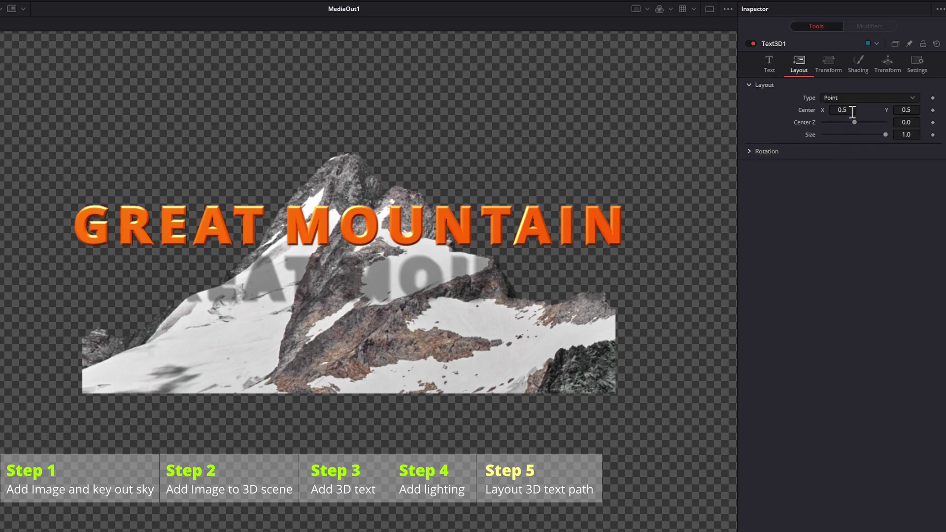
pyautogui.click(854, 96)
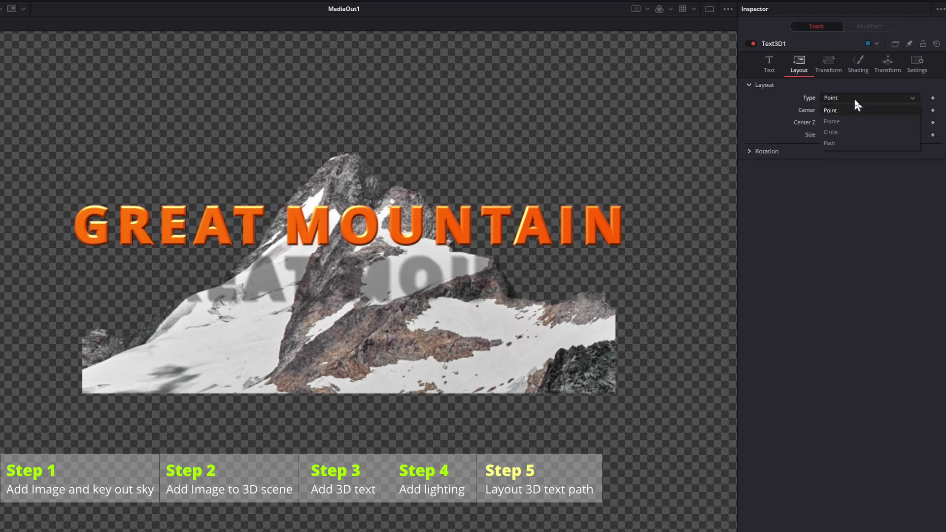
pyautogui.click(836, 144)
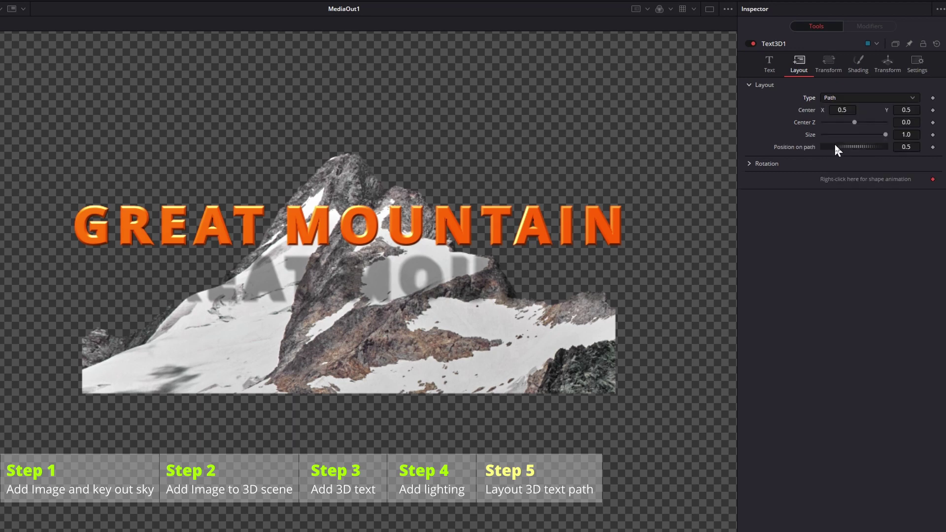
pyautogui.scroll(-5, 381, 429)
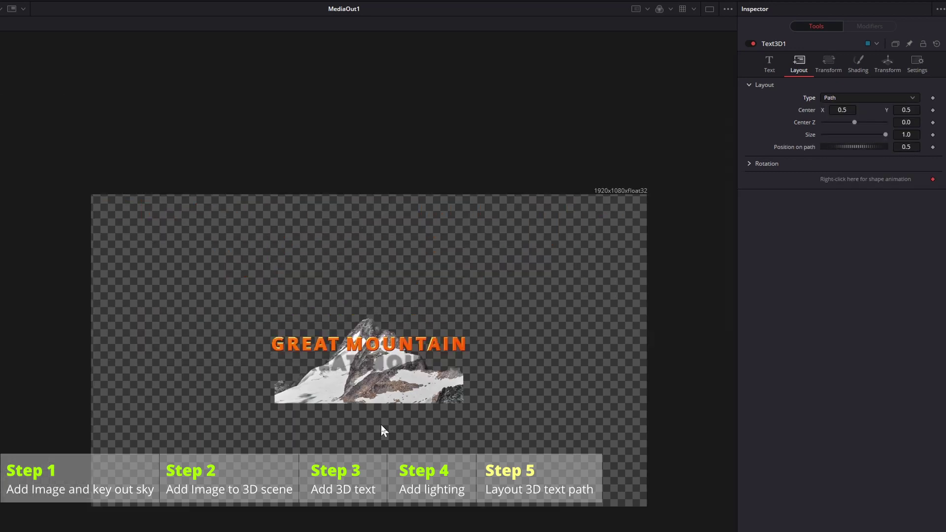
# Step: Draw a closed four-point diamond path around the mountain
pyautogui.click(134, 257)
pyautogui.click(331, 354)
pyautogui.click(477, 264)
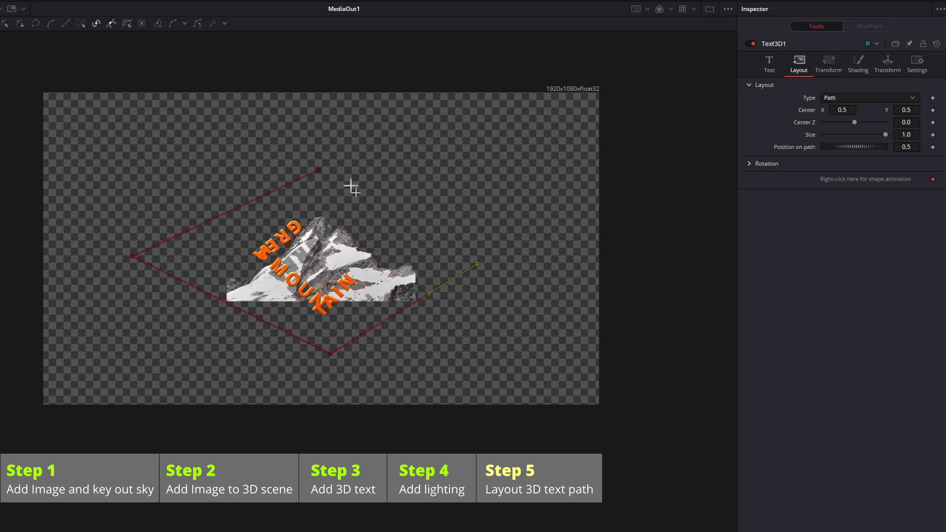
pyautogui.click(318, 170)
pyautogui.click(135, 258)
# Step: Smooth the path points and adjust handles and points into an even ellipse
pyautogui.hotkey('shift', 's')
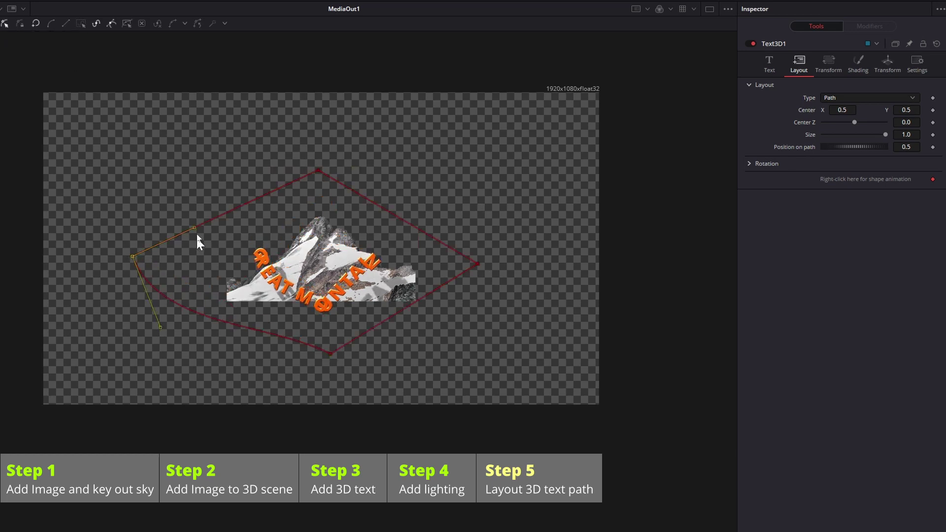
pyautogui.moveTo(372, 201); pyautogui.dragTo(385, 173)
pyautogui.moveTo(256, 199); pyautogui.dragTo(252, 167)
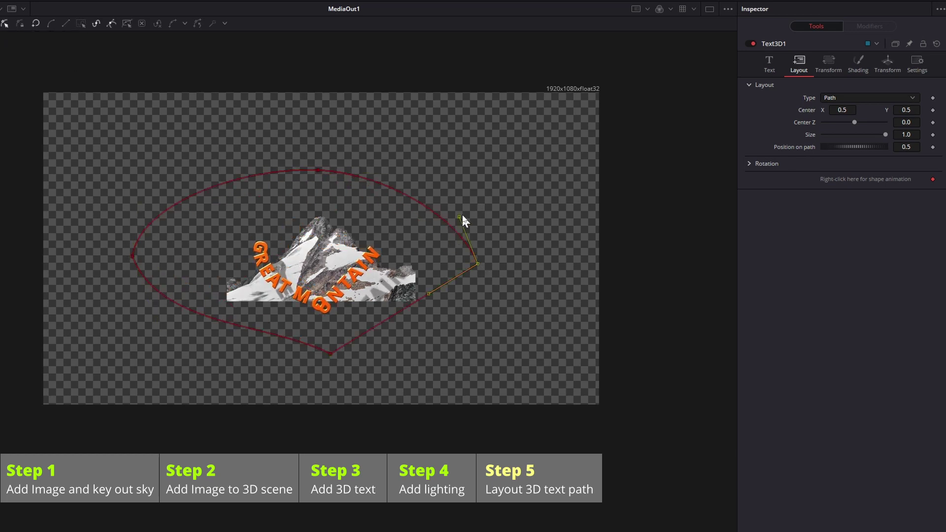
pyautogui.click(477, 264)
pyautogui.hotkey('shift', 's')
pyautogui.click(330, 354)
pyautogui.hotkey('shift', 's')
pyautogui.moveTo(133, 256); pyautogui.dragTo(143, 271)
pyautogui.moveTo(331, 354); pyautogui.dragTo(323, 353)
pyautogui.click(145, 268)
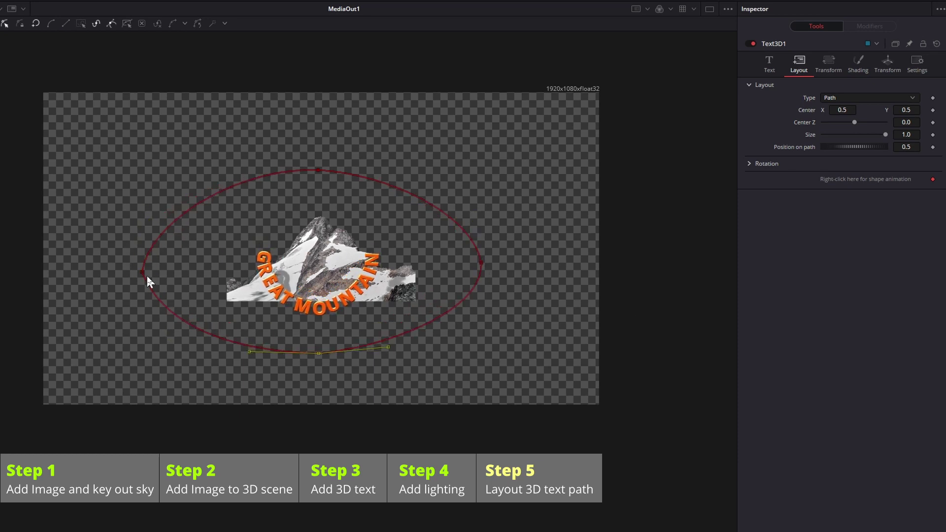
# Step: Slide the text along the path and tip the path over with the rotate gizmo
pyautogui.moveTo(842, 147); pyautogui.dragTo(870, 130)
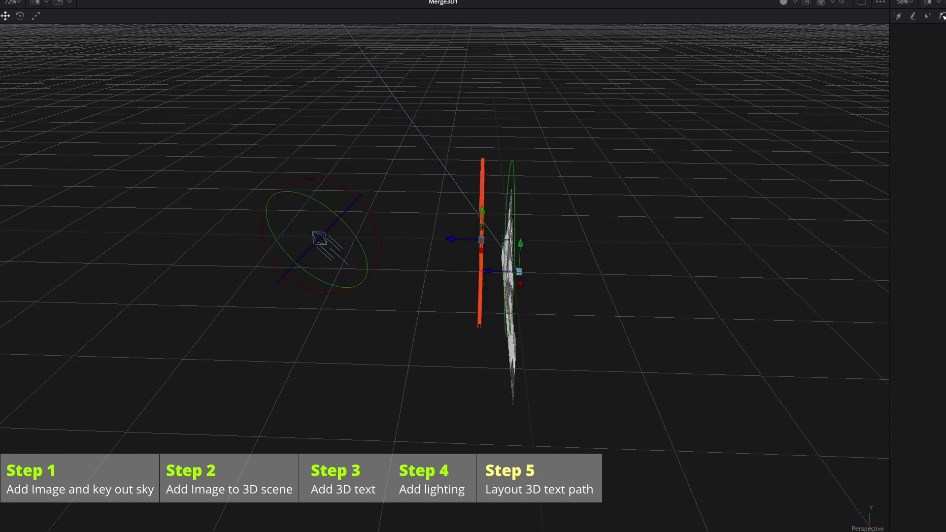
pyautogui.click(20, 16)
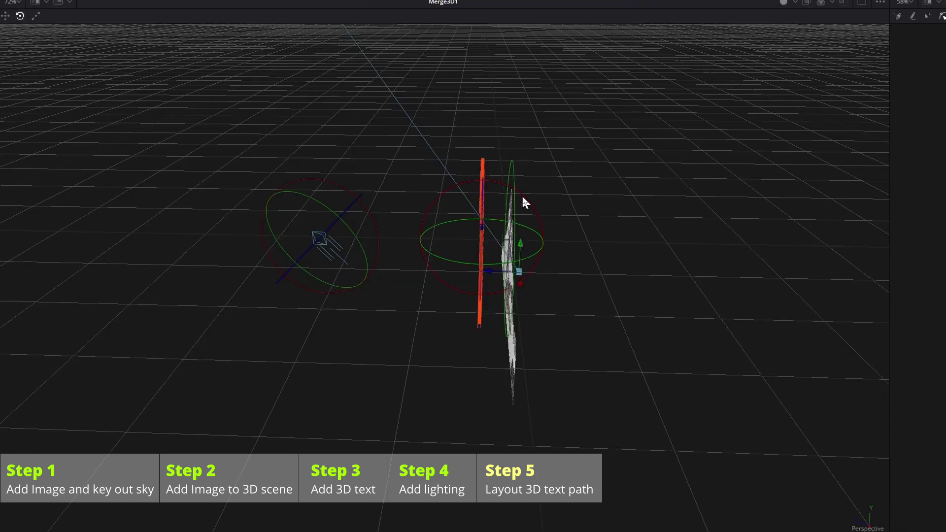
pyautogui.moveTo(526, 202); pyautogui.dragTo(568, 296)
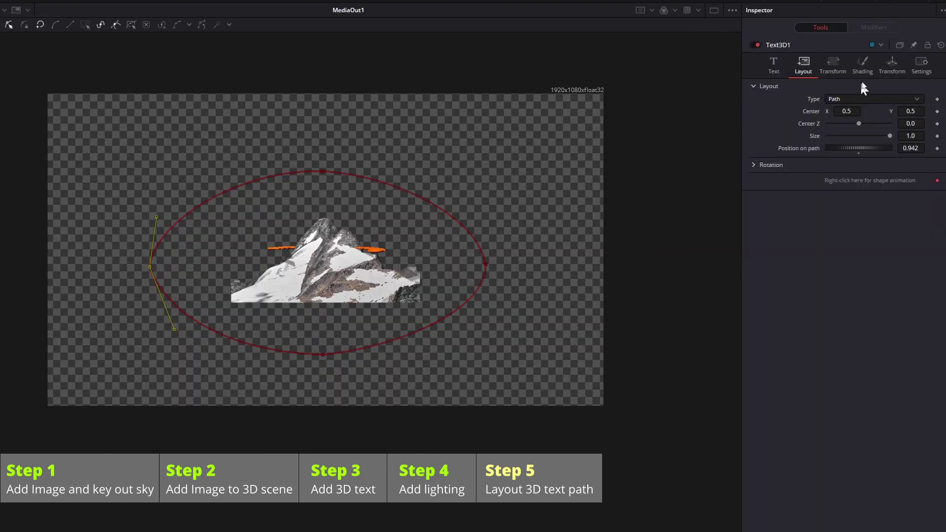
# Step: Set the text's X rotation to -90 and its position on path to 1.399
pyautogui.click(892, 64)
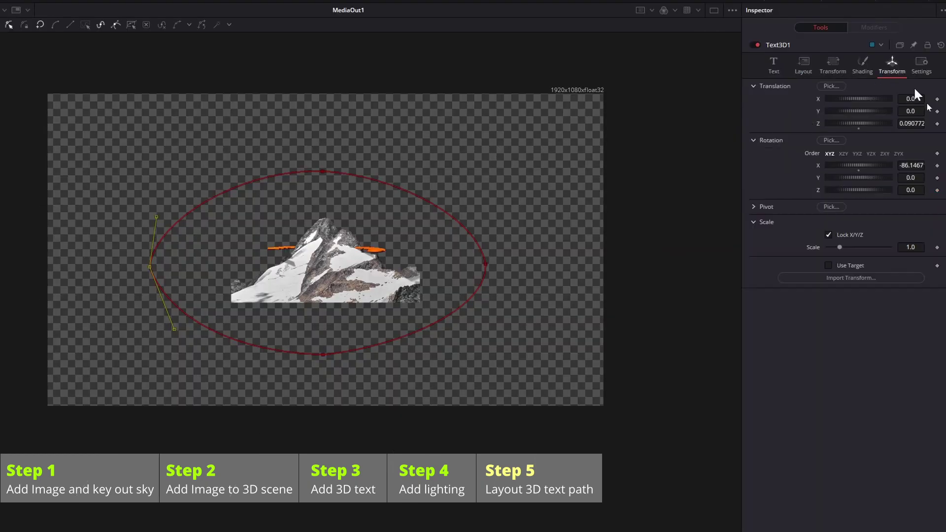
pyautogui.doubleClick(913, 166)
pyautogui.write('-90')
pyautogui.press('Tab')
pyautogui.click(803, 69)
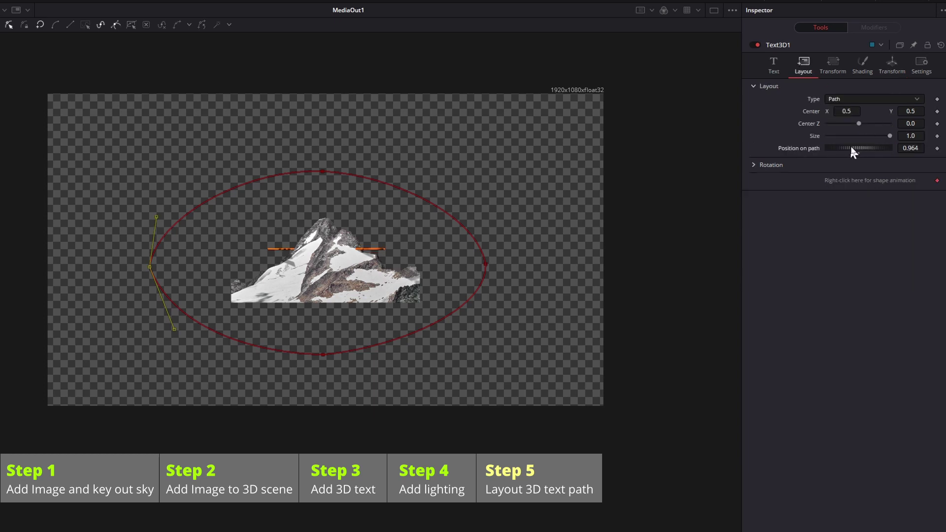
pyautogui.moveTo(852, 150); pyautogui.dragTo(880, 151)
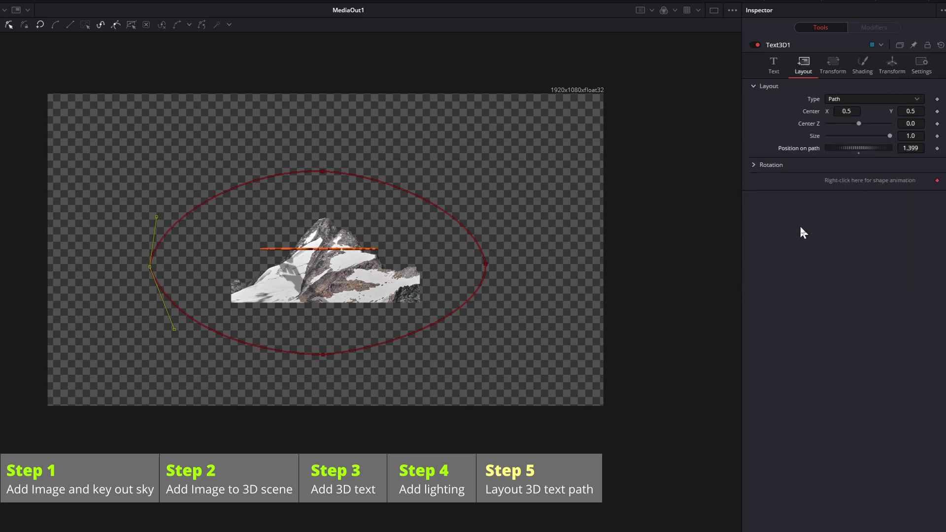
# Step: Stand each letter upright with character Rotation X of 90, then slide the text along the path
pyautogui.click(833, 65)
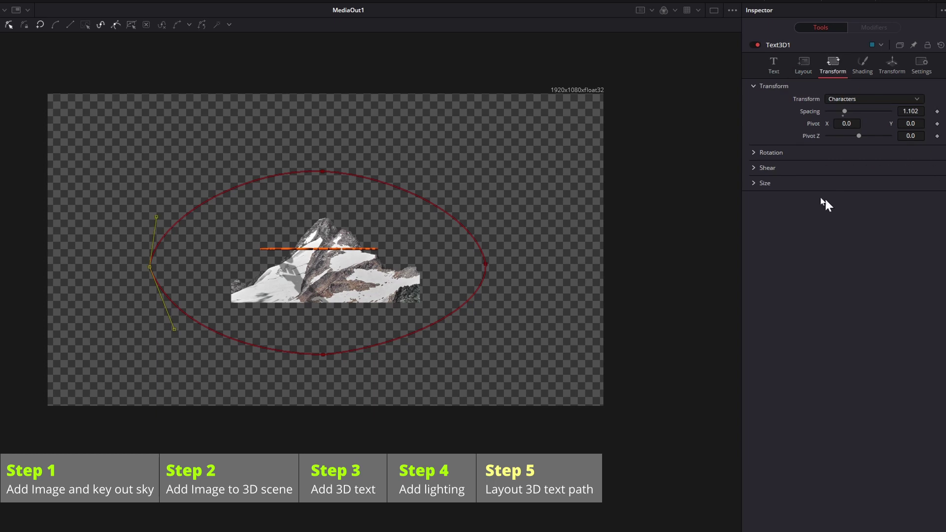
pyautogui.click(755, 154)
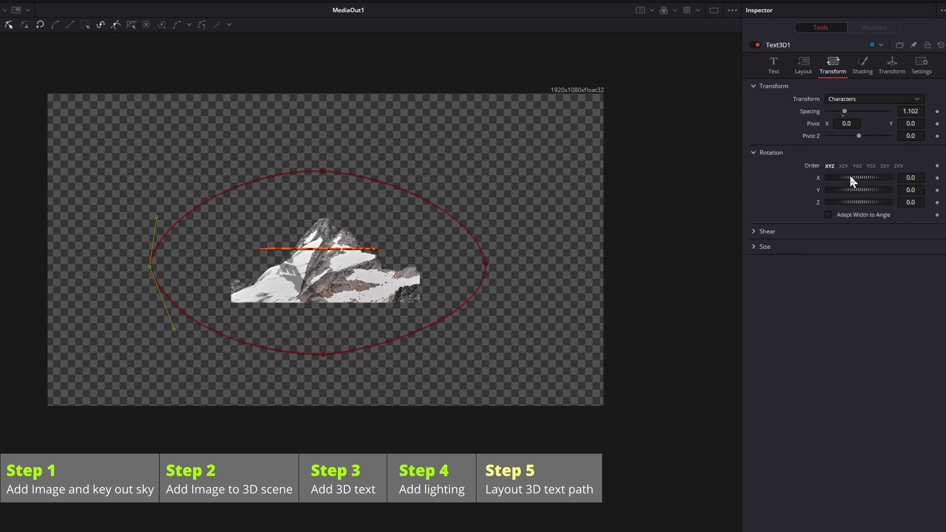
pyautogui.moveTo(851, 177); pyautogui.dragTo(867, 176)
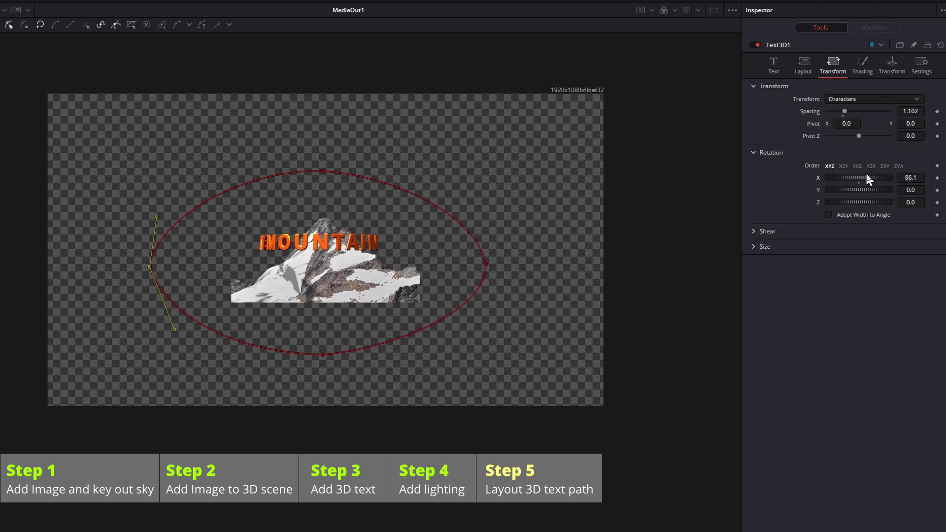
pyautogui.click(920, 178)
pyautogui.write('90')
pyautogui.press('Tab')
pyautogui.click(803, 73)
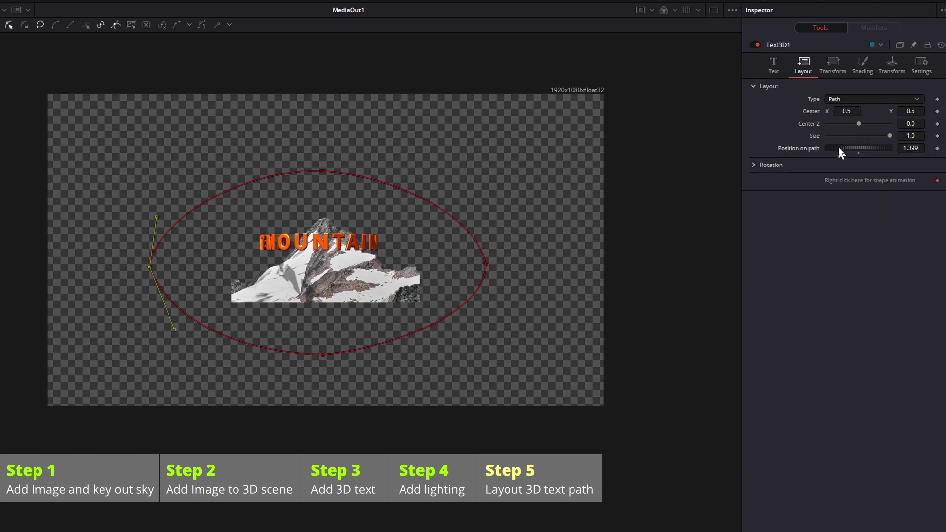
pyautogui.moveTo(839, 148); pyautogui.dragTo(919, 148)
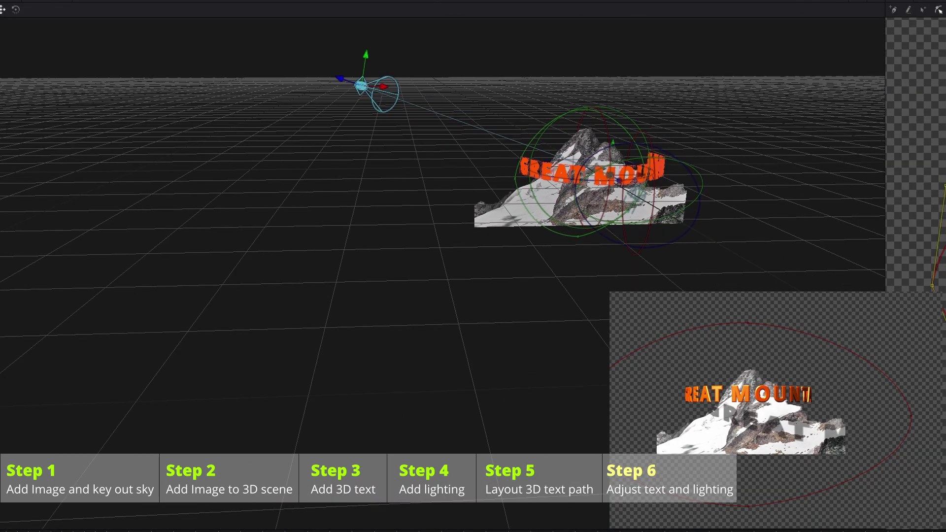
# Step: Lower the spotlight toward the mountain and adjust the text ring with the gizmo
pyautogui.moveTo(374, 94); pyautogui.dragTo(316, 119)
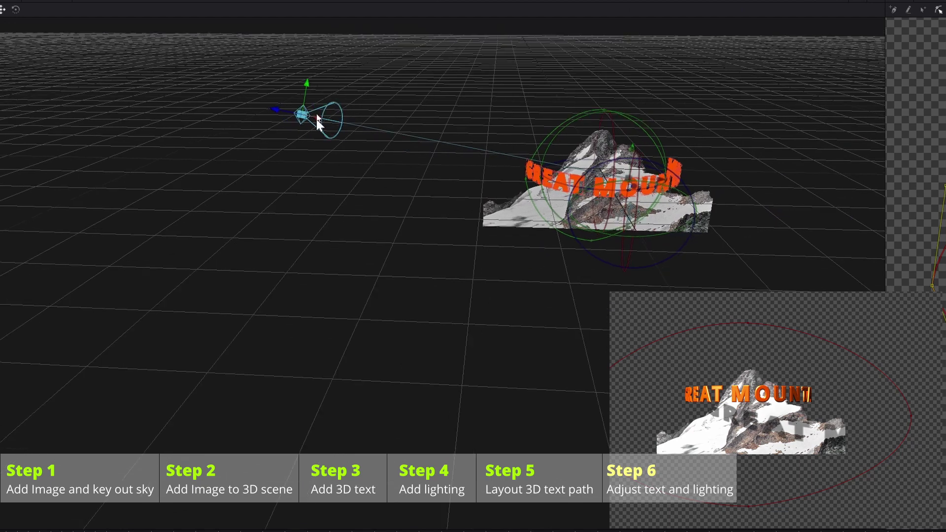
pyautogui.moveTo(307, 88); pyautogui.dragTo(235, 149)
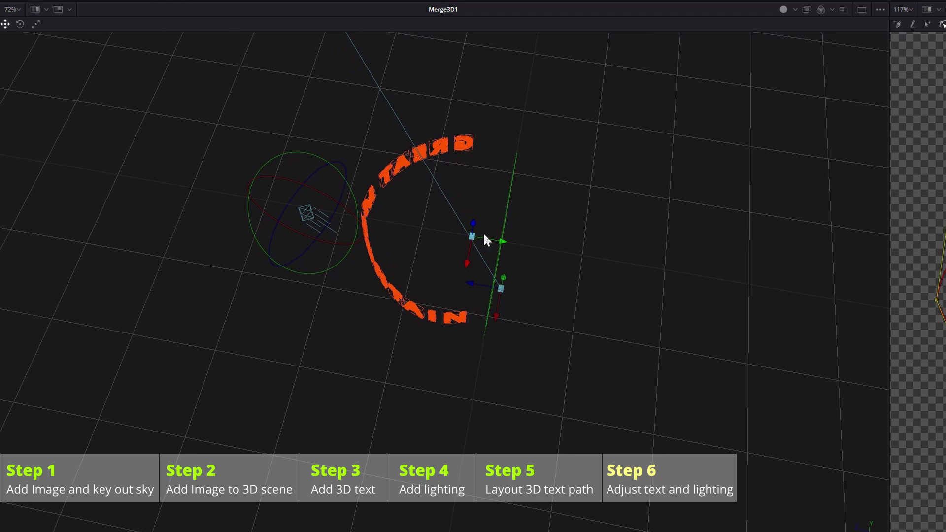
pyautogui.moveTo(486, 238); pyautogui.dragTo(553, 264)
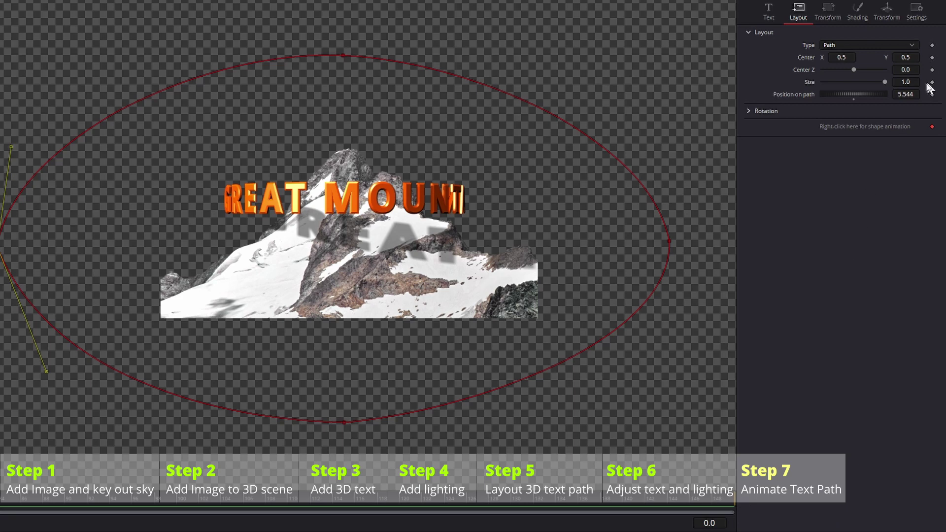
# Step: Keyframe Position on path at 0, set it to 1.0 at frame 149, and play back
pyautogui.click(909, 94)
pyautogui.write('0')
pyautogui.press('Return')
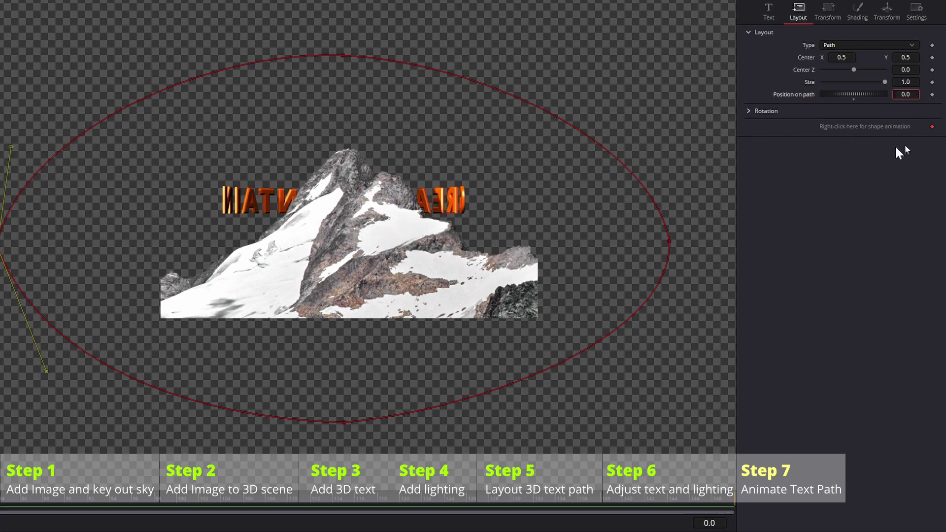
pyautogui.click(932, 94)
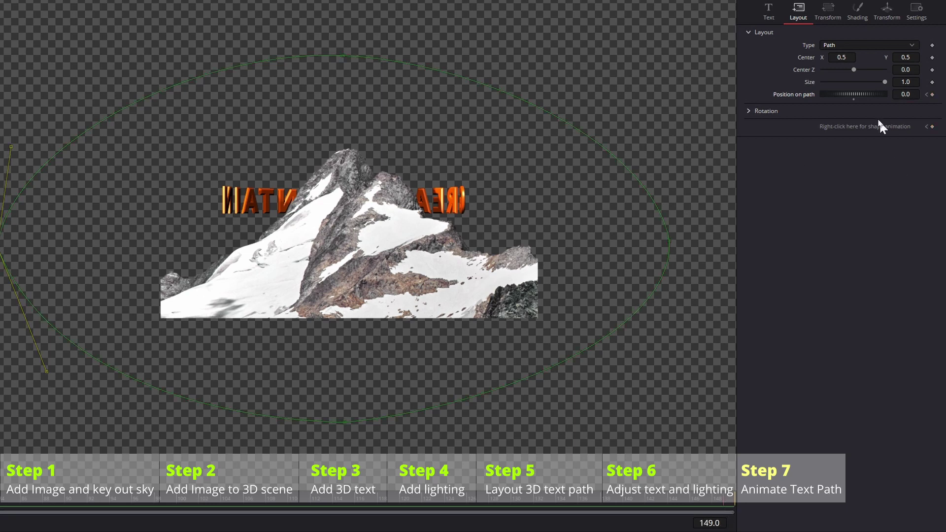
pyautogui.moveTo(836, 93); pyautogui.dragTo(898, 91)
pyautogui.click(898, 93)
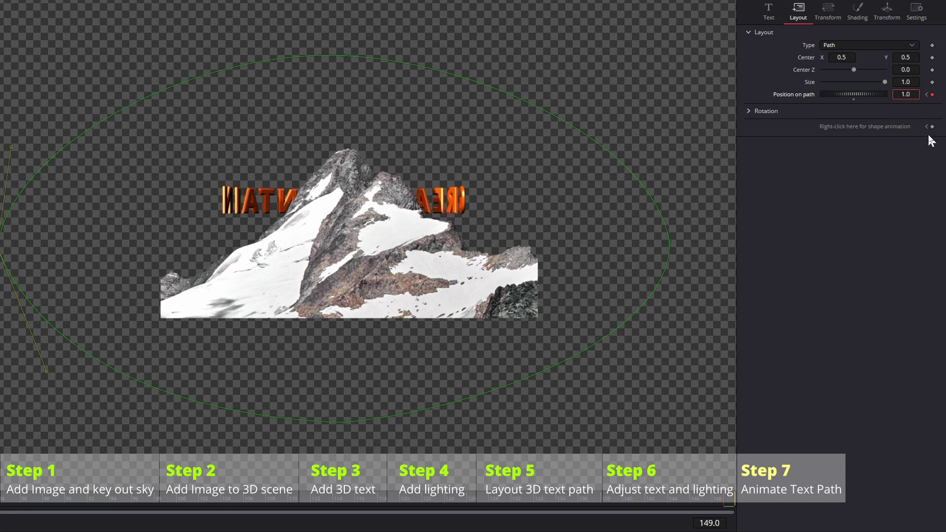
pyautogui.press('space')
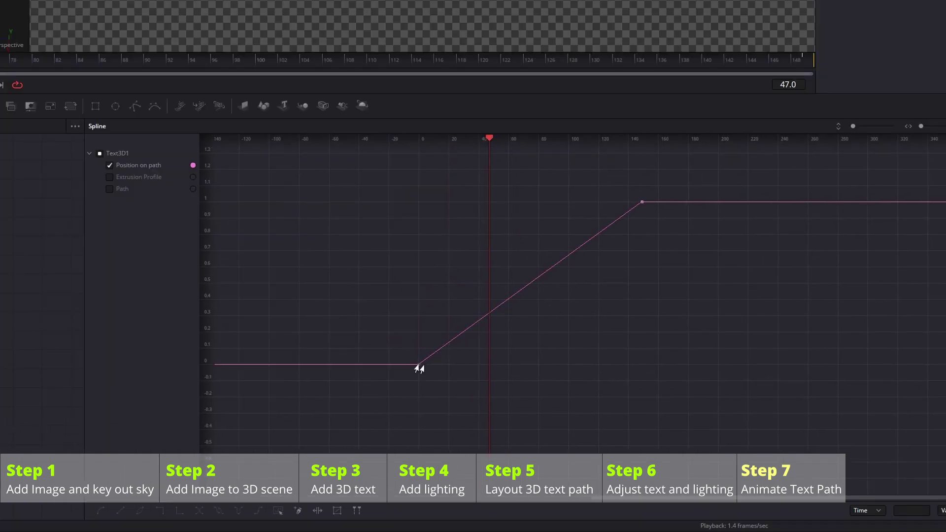
# Step: Ease both path keyframes in the Spline editor and raise Merge3D Translation Z to 1.32
pyautogui.moveTo(495, 312); pyautogui.dragTo(420, 282)
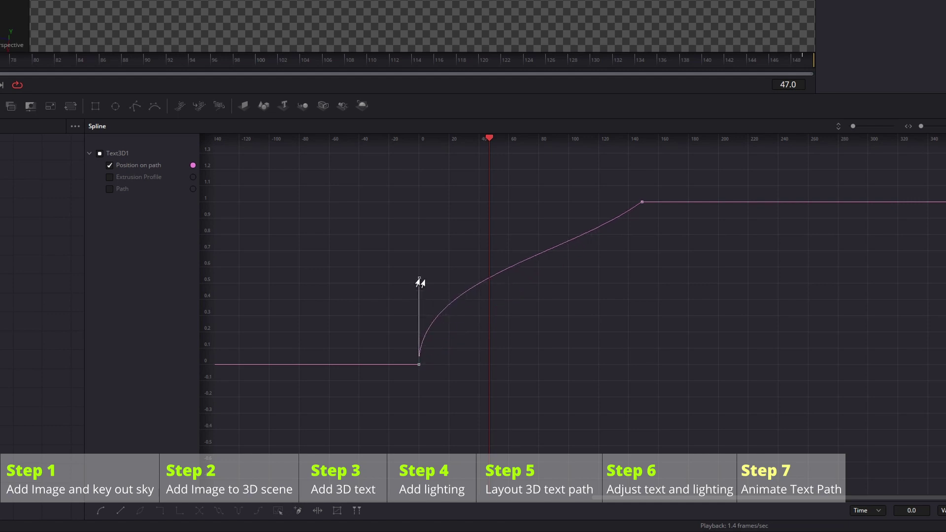
pyautogui.click(643, 203)
pyautogui.moveTo(565, 262); pyautogui.dragTo(646, 309)
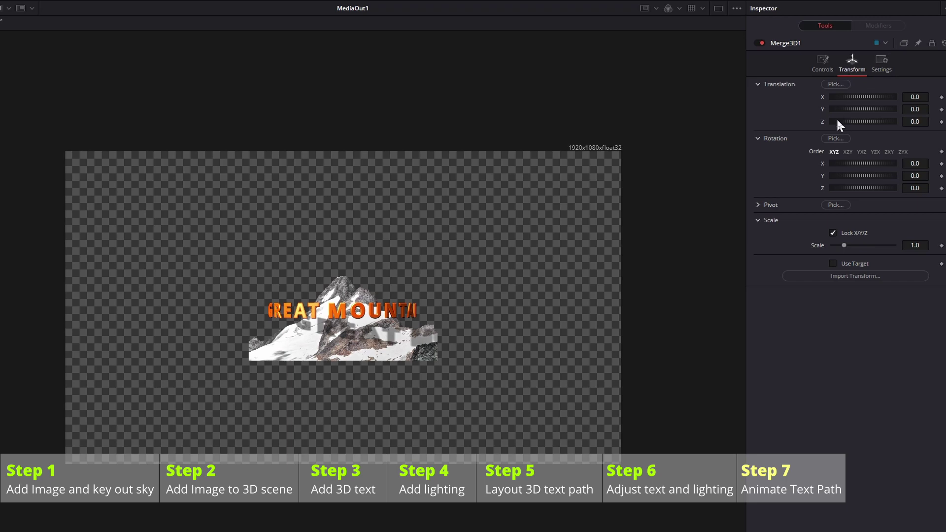
pyautogui.moveTo(855, 122); pyautogui.dragTo(862, 122)
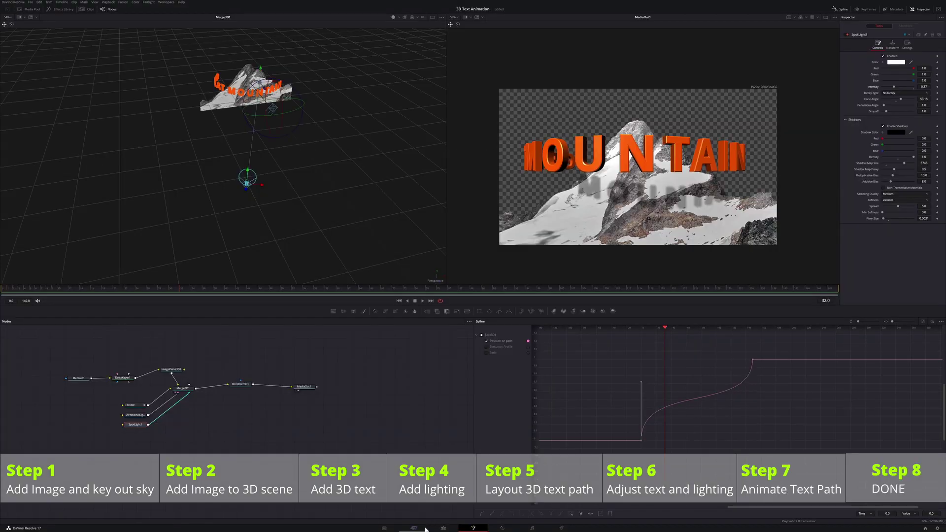
# Step: On the Edit page, put the mountain image on a new timeline with the Fusion composition on Video 2
pyautogui.click(444, 528)
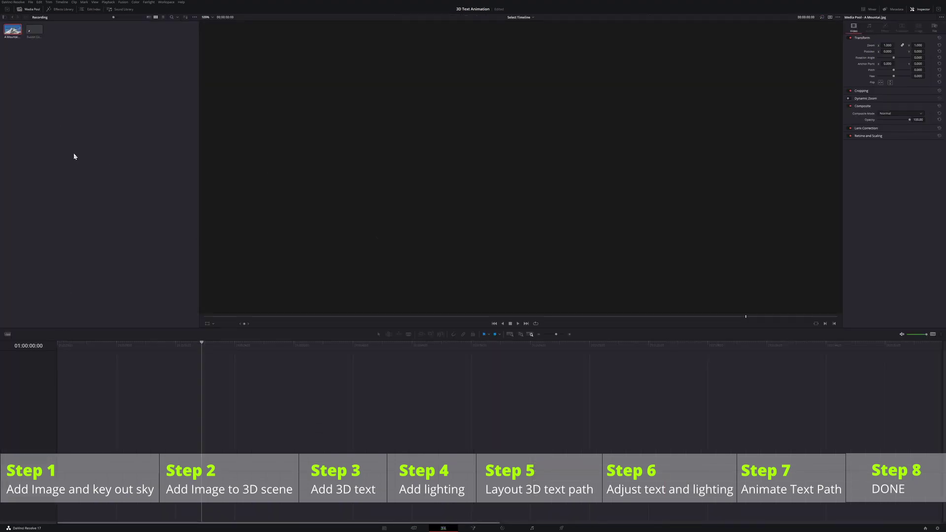
pyautogui.moveTo(12, 32); pyautogui.dragTo(57, 447)
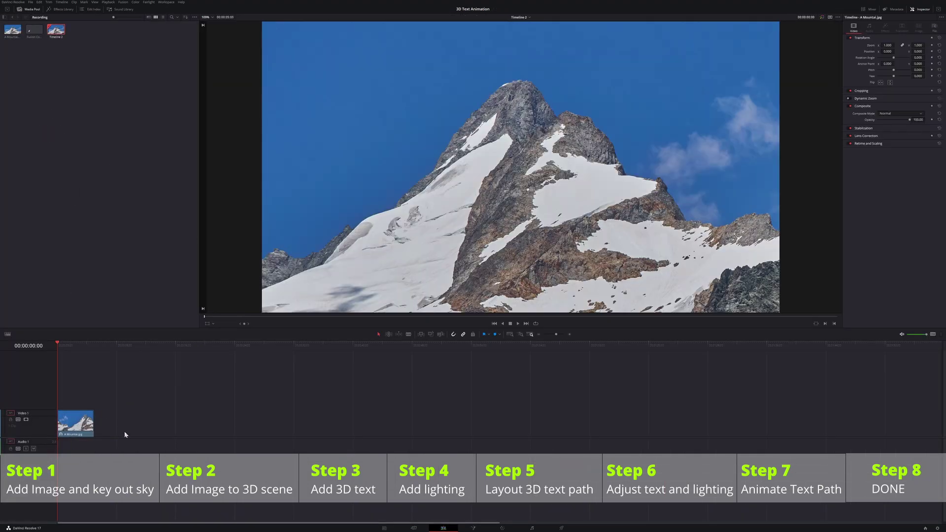
pyautogui.moveTo(37, 33); pyautogui.dragTo(59, 400)
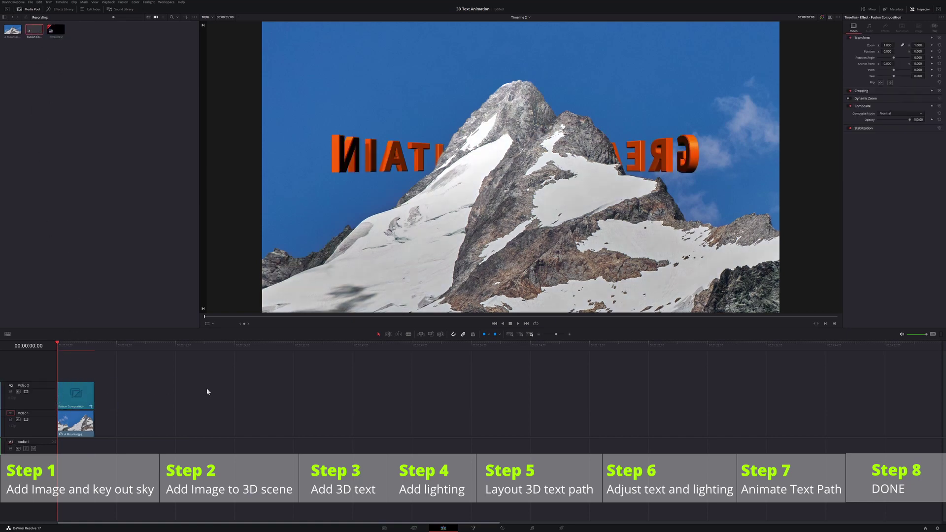